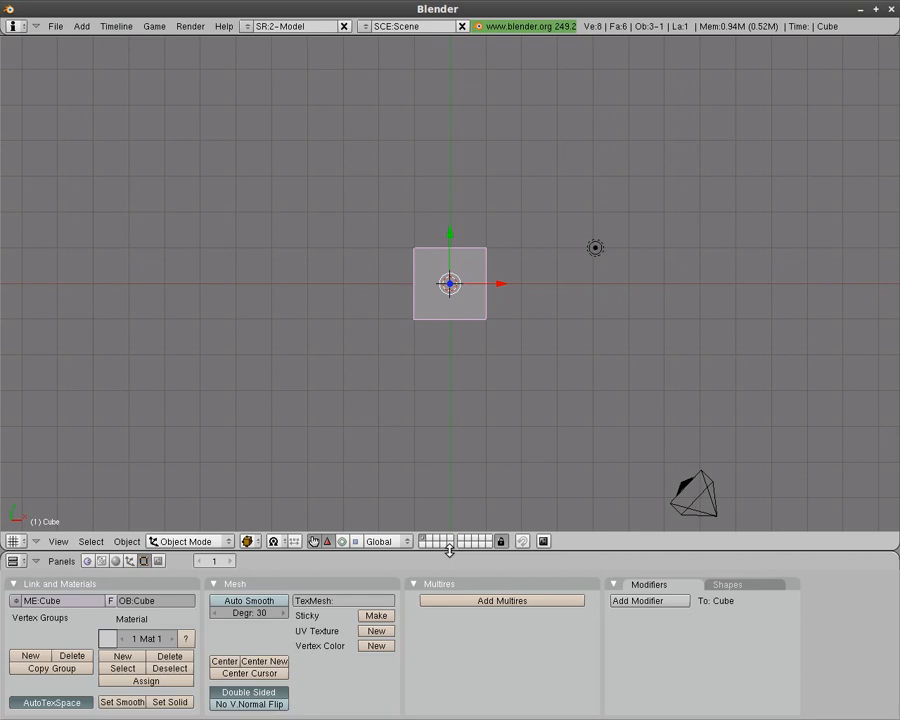
Split the 3D view into three viewports, setting the lower-left one to front view and the large one to camera view
right_click(450, 551)
click(448, 543)
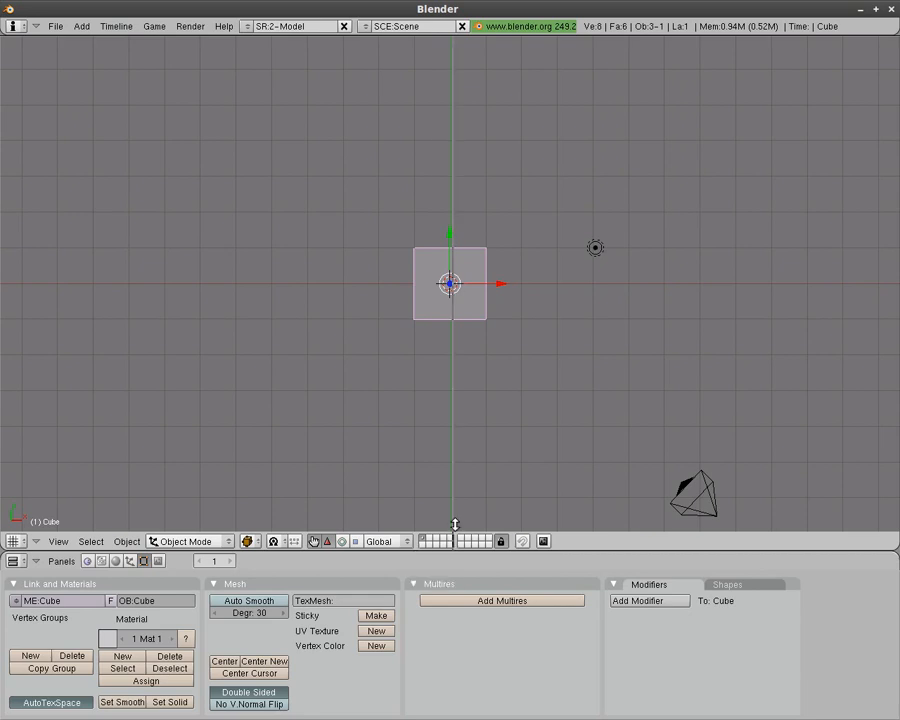
click(453, 480)
right_click(452, 279)
click(446, 280)
click(443, 283)
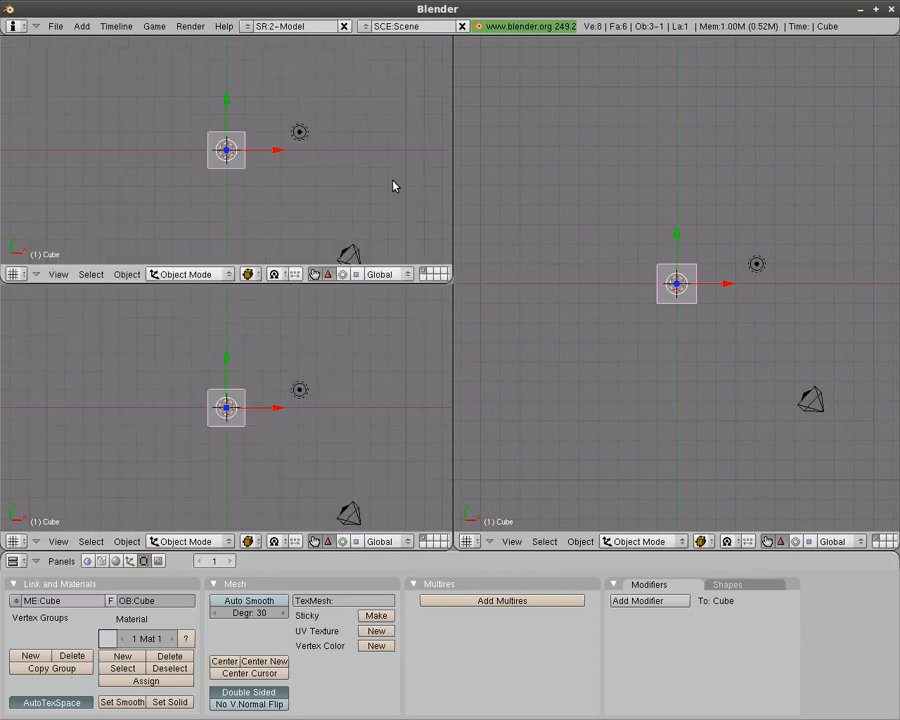
key(KP_1)
key(KP_0)
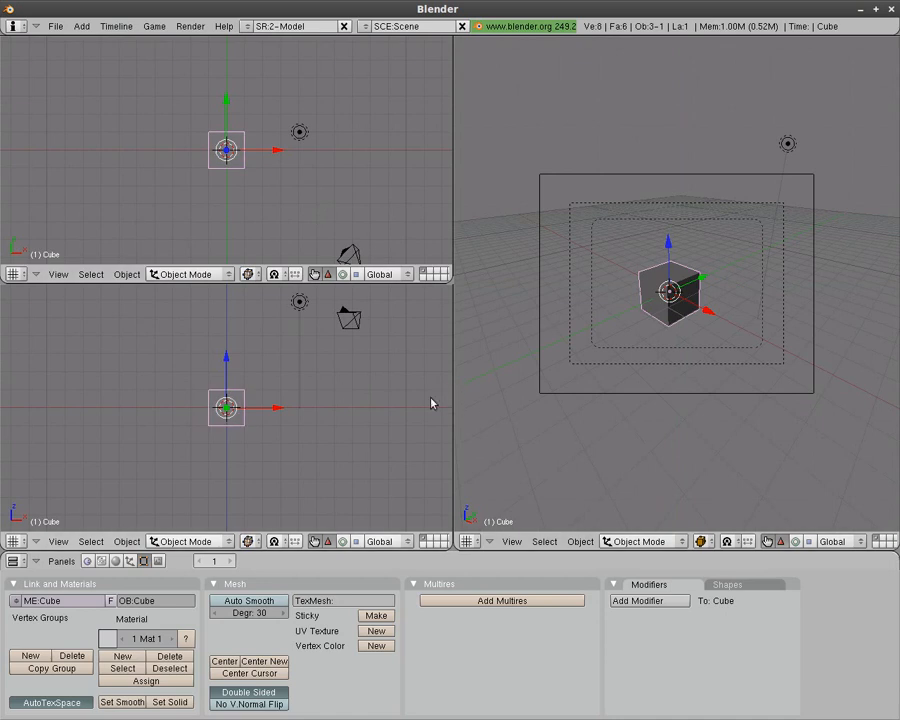
Add a plane mesh at the cube's centre and scale it up to about four times the cube's width
key(space)
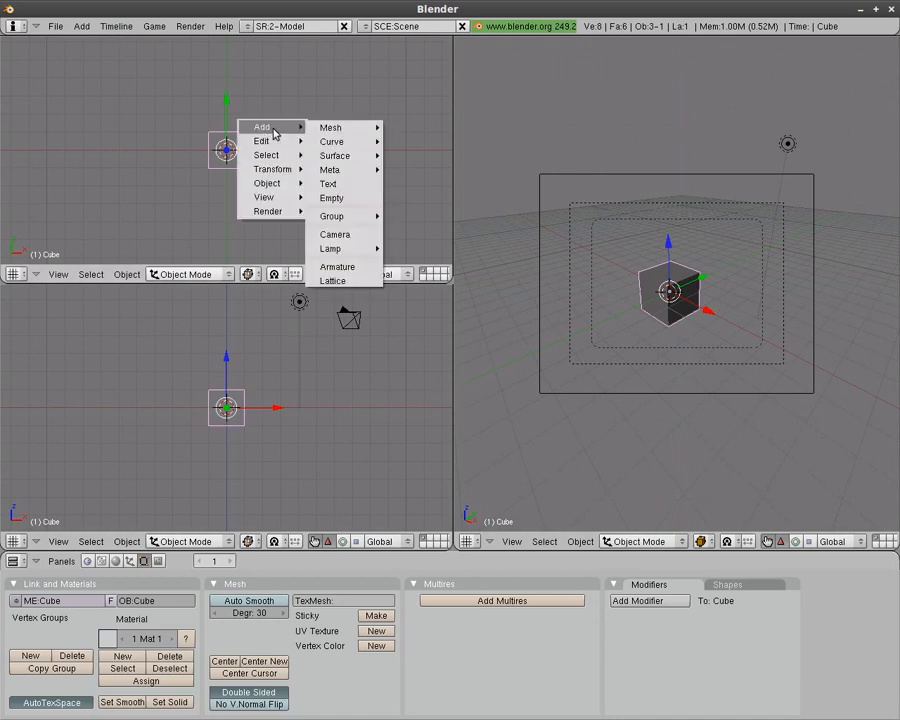
mouse_move(326, 125)
click(404, 127)
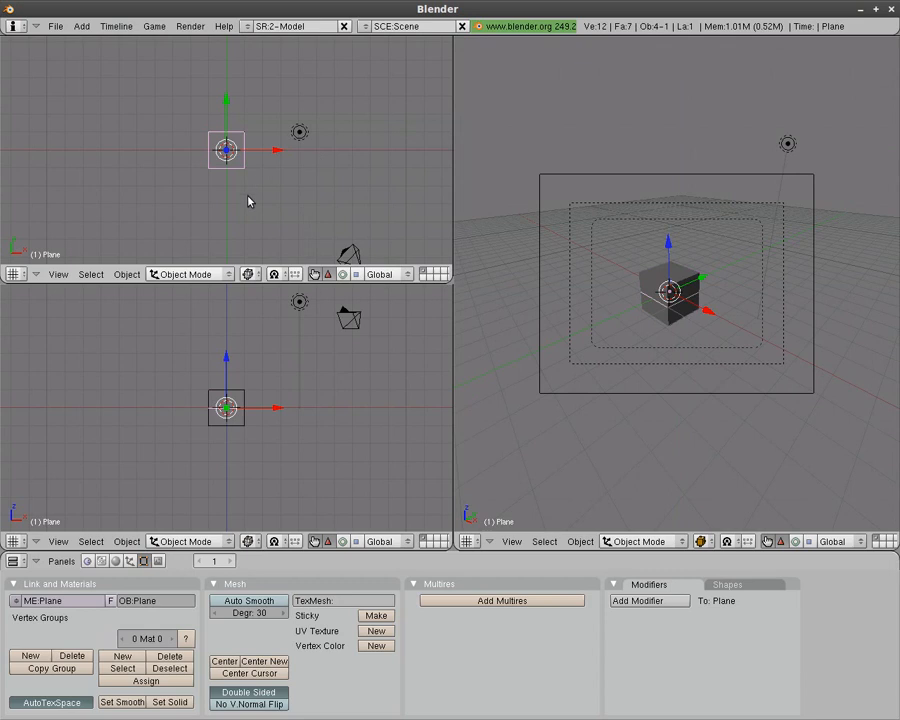
key(s)
click(364, 267)
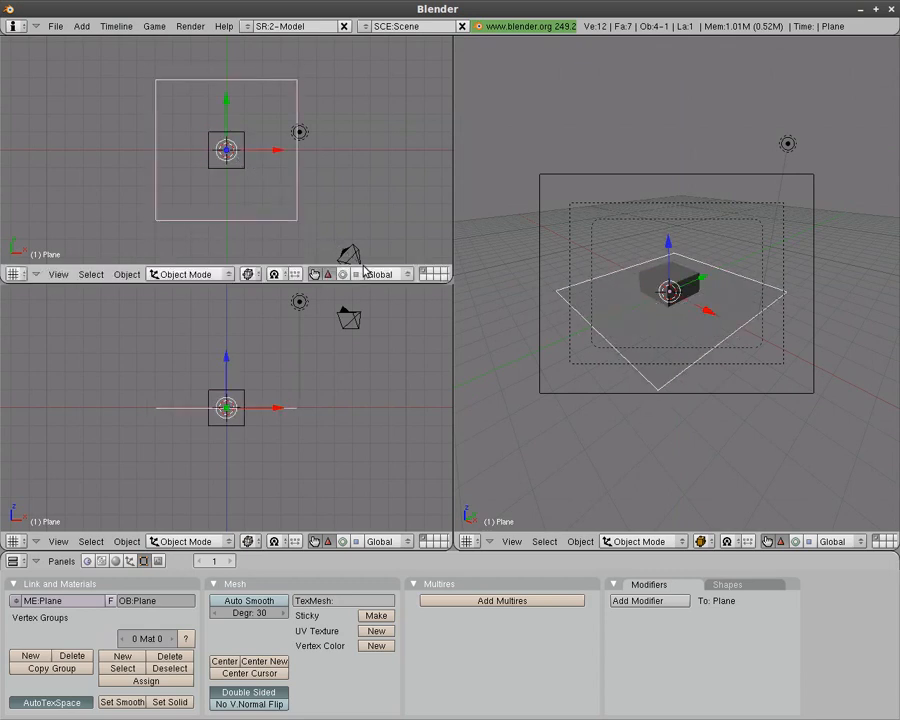
Move the plane straight up along the global Z axis so it hovers clear above the cube
key(g)
key(z)
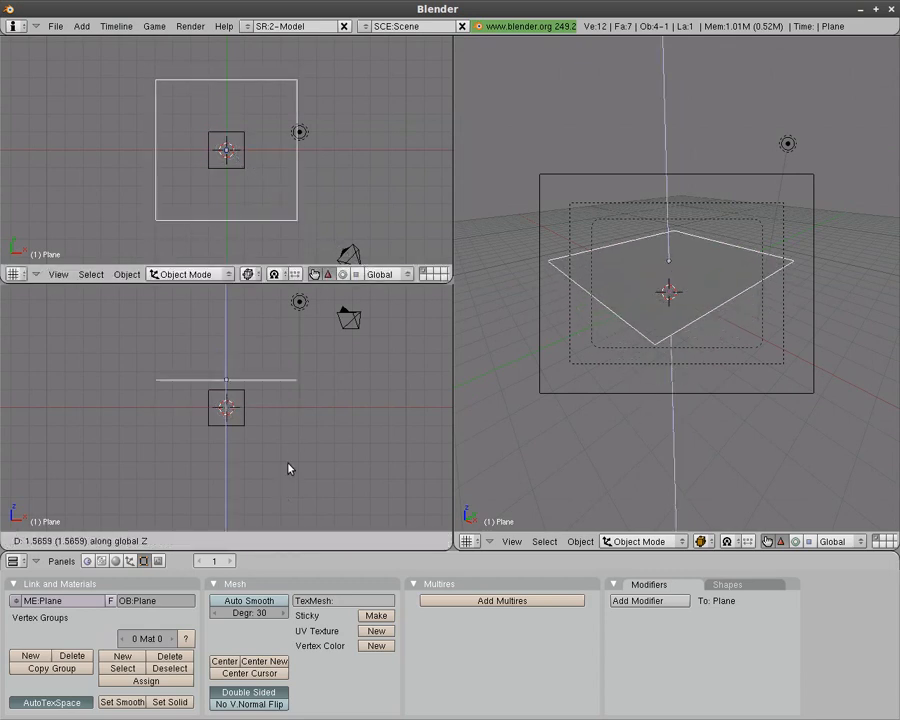
click(291, 439)
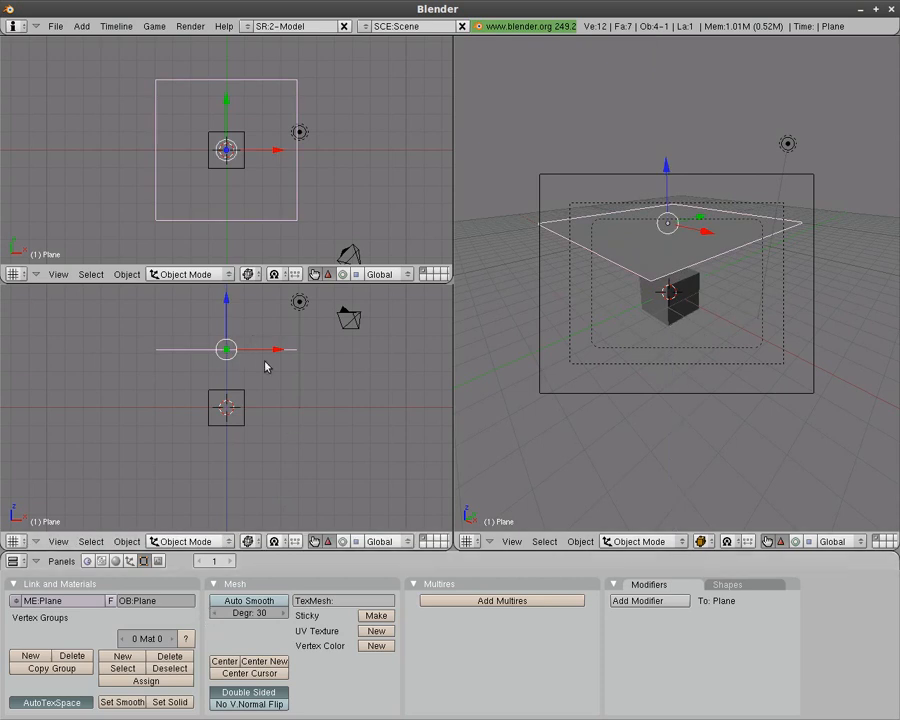
Turn the plane into a Cloth simulation object and try a first bake of frames 1 to 250
click(130, 563)
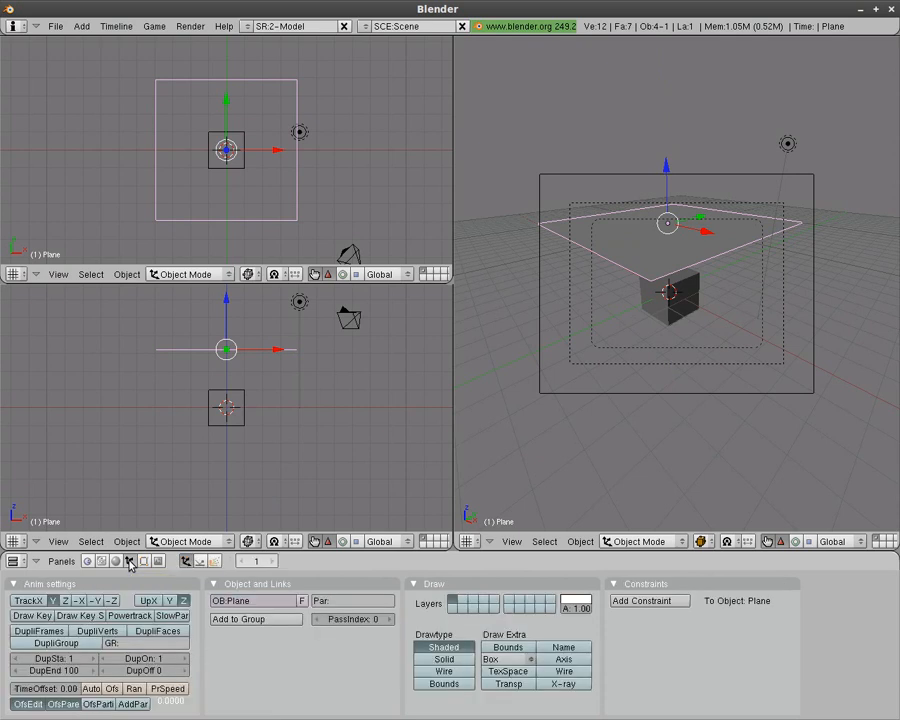
click(201, 563)
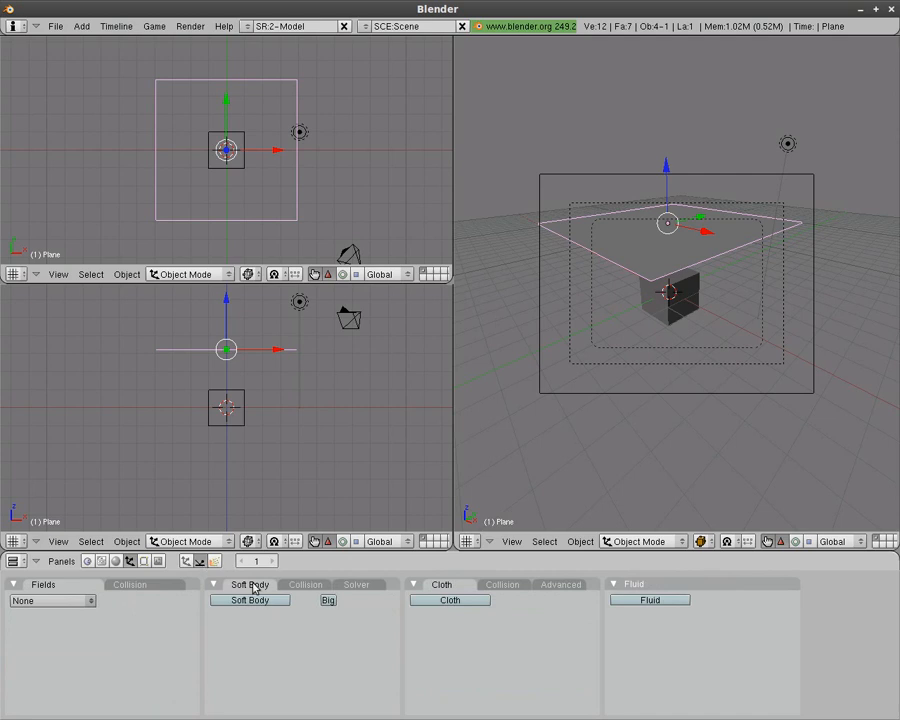
click(451, 603)
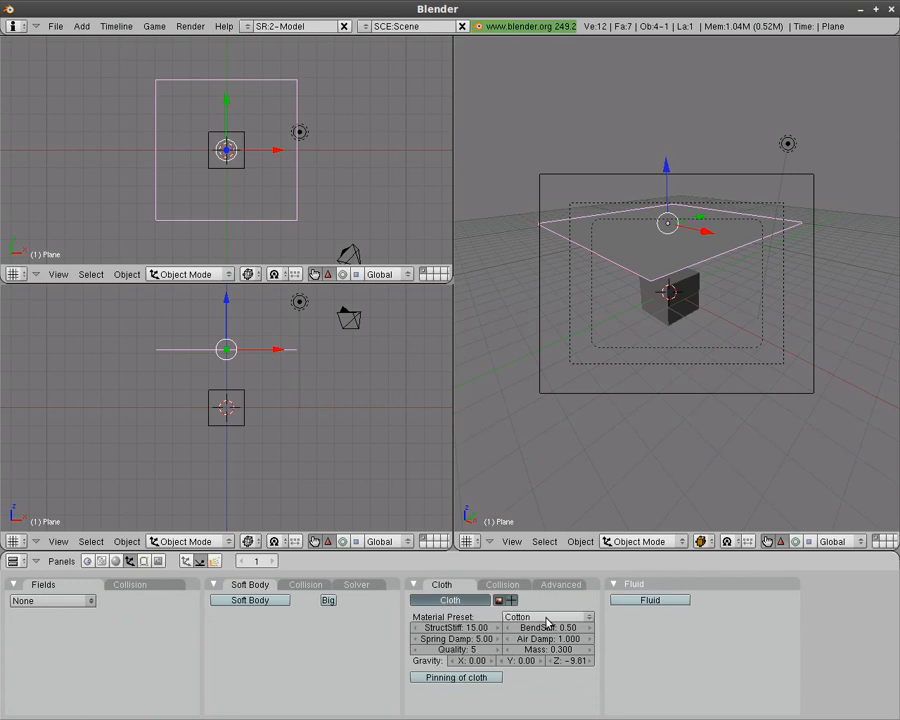
click(501, 585)
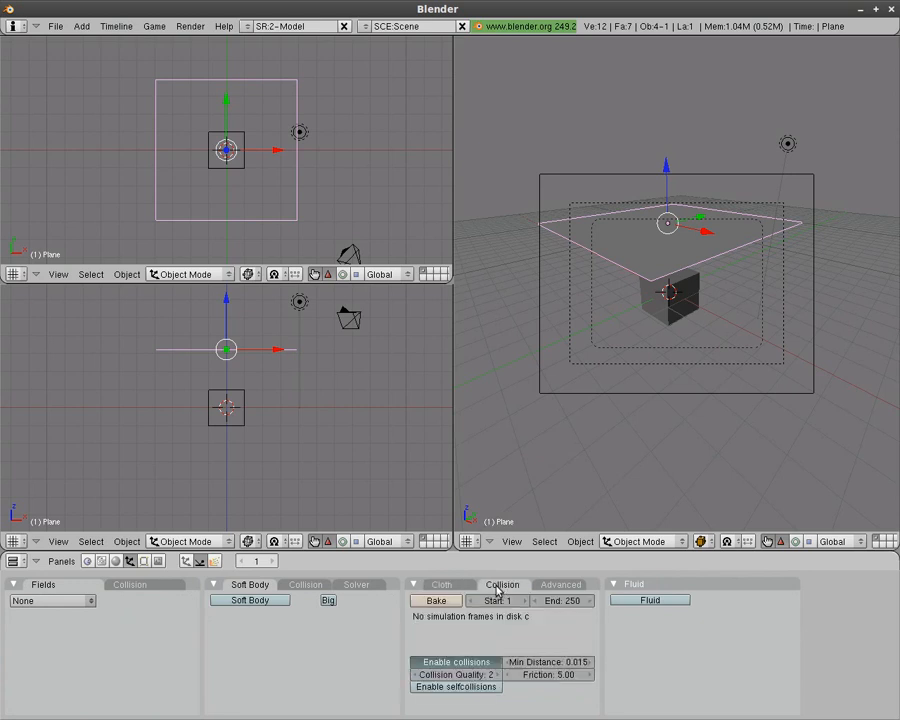
click(437, 601)
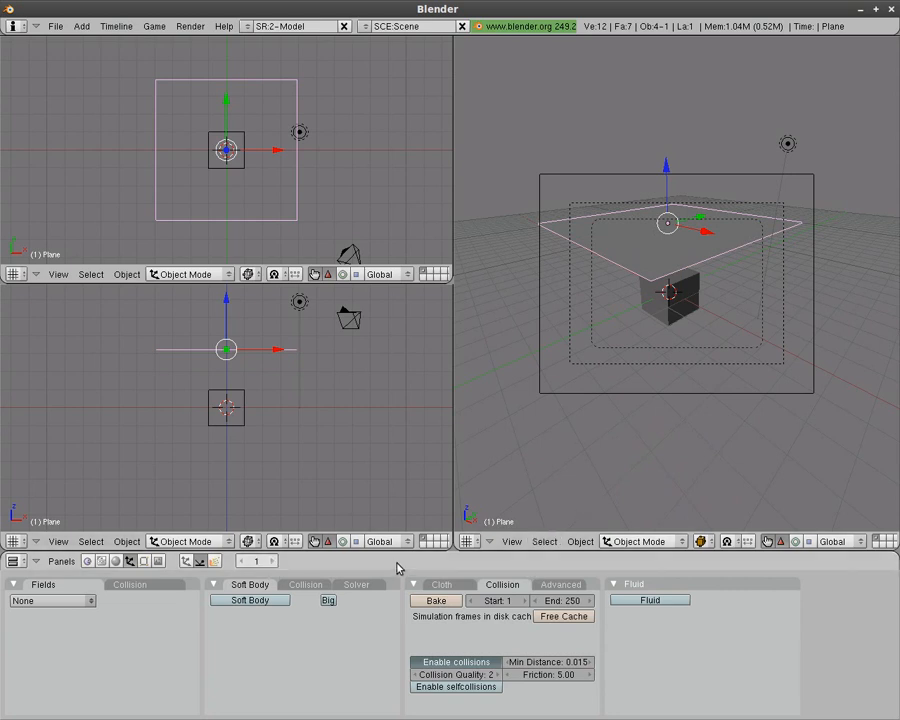
Enable Collision physics on the cube beneath the plane
right_click(668, 312)
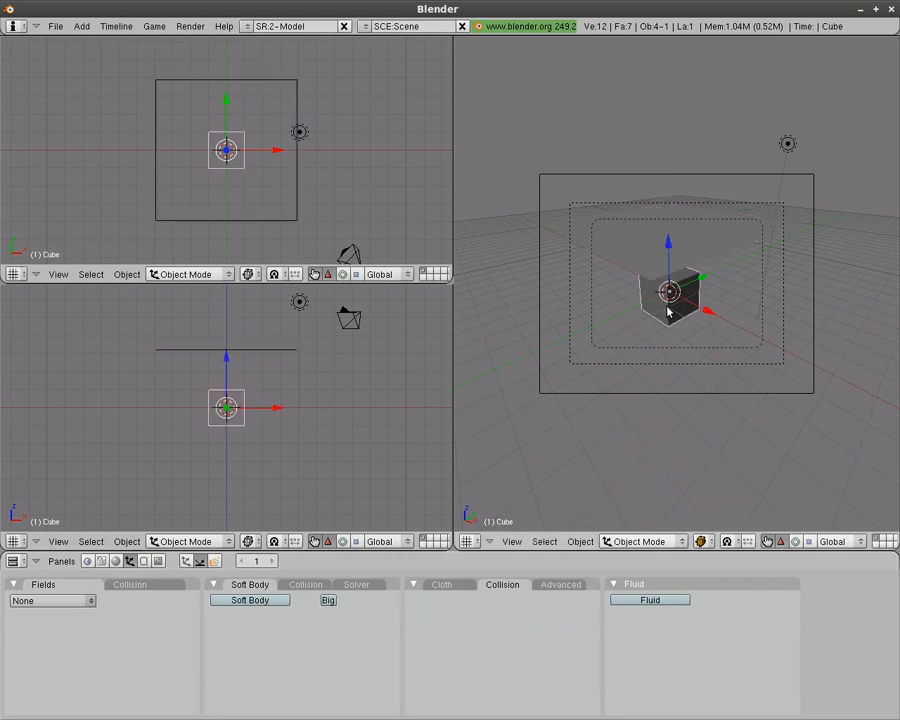
click(156, 585)
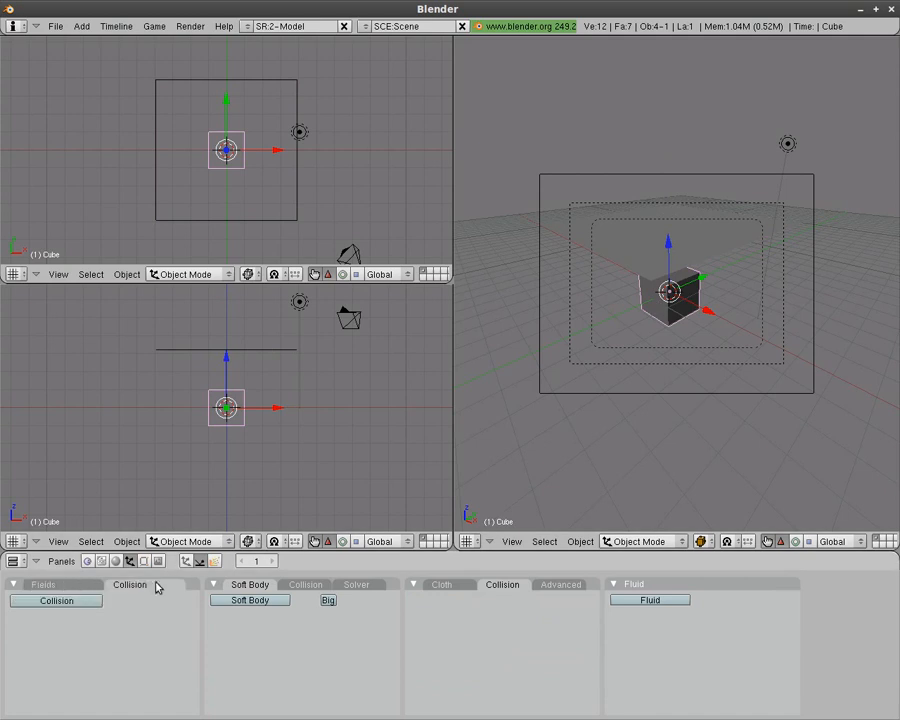
click(60, 600)
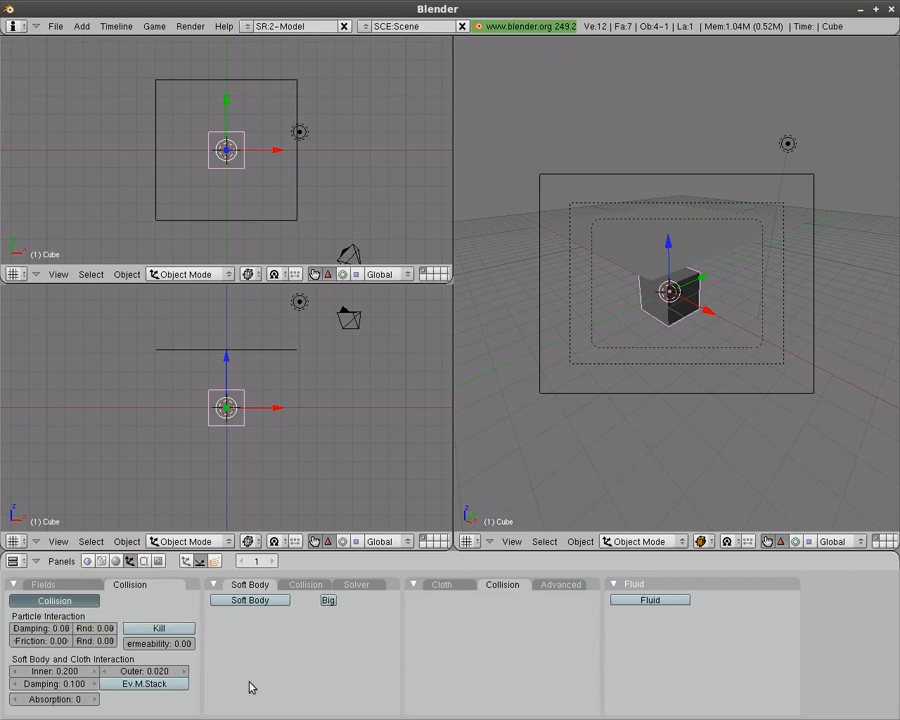
Try baking the plane's cloth simulation with Collision enabled on the plane itself, and free that bake
right_click(645, 245)
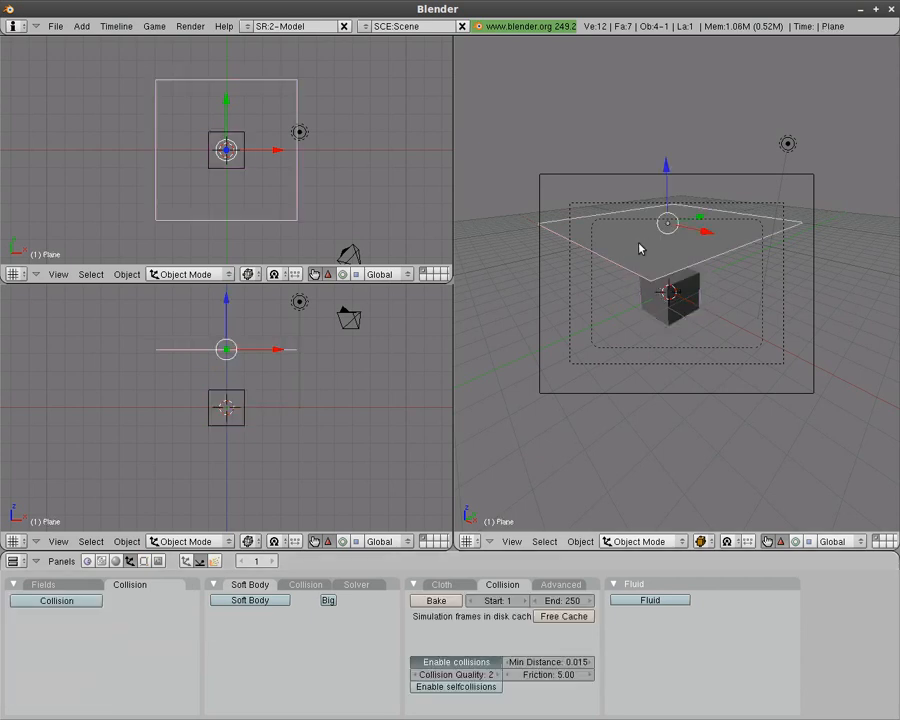
click(433, 603)
click(74, 601)
click(434, 601)
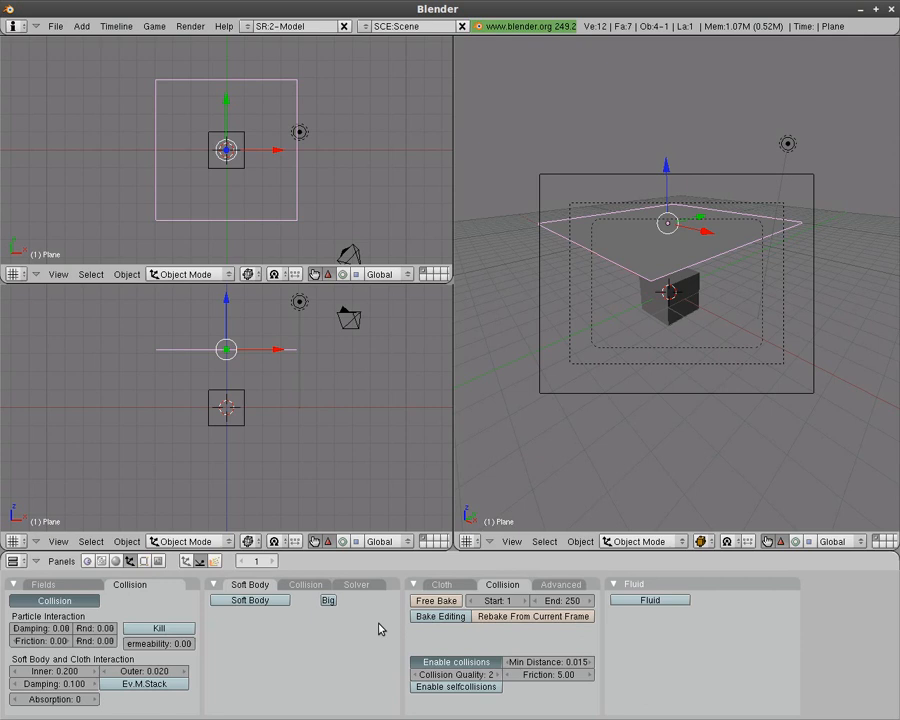
click(435, 603)
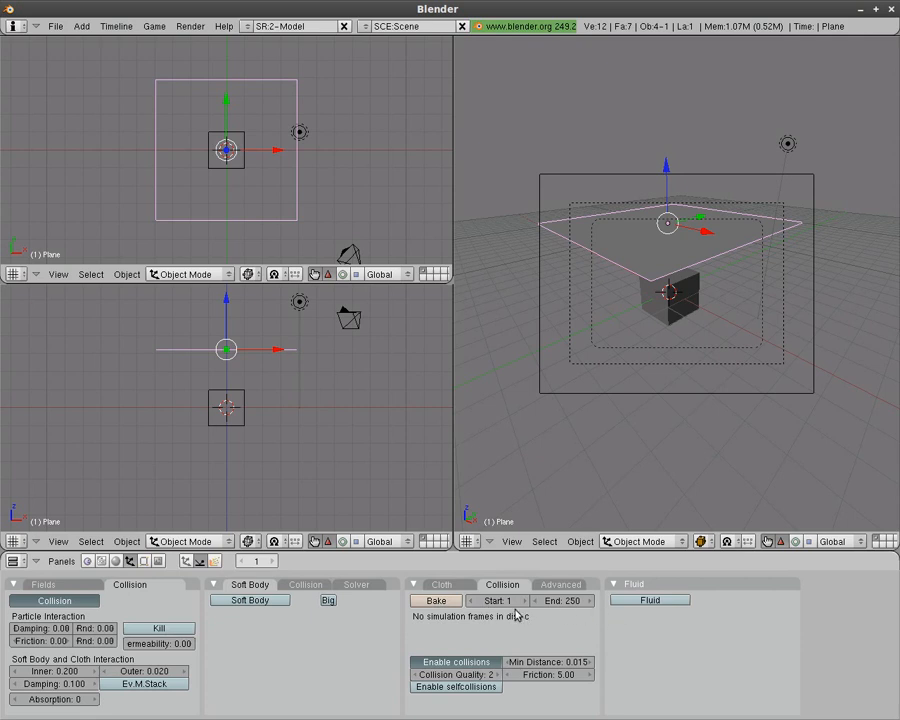
Subdivide the plane's mesh four times in Edit Mode and return to Object Mode
click(145, 562)
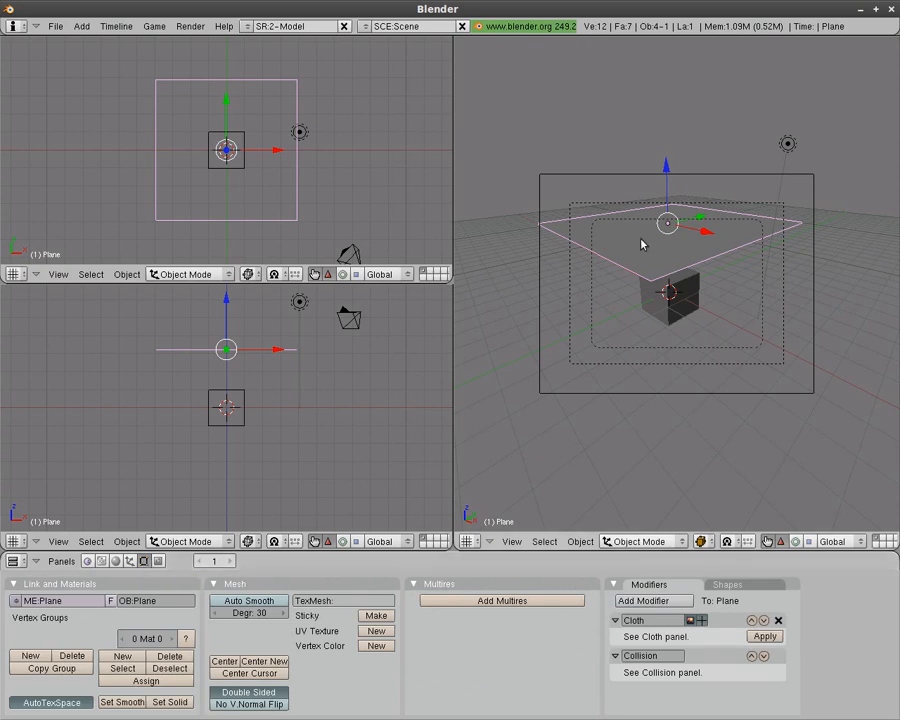
key(Tab)
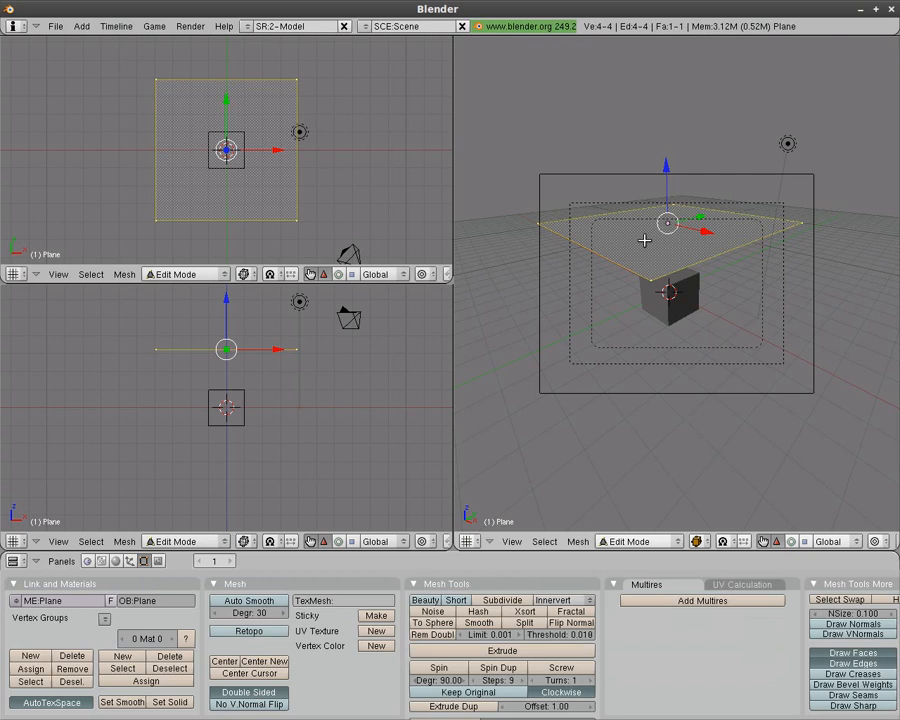
click(497, 603)
click(497, 603)
click(497, 603)
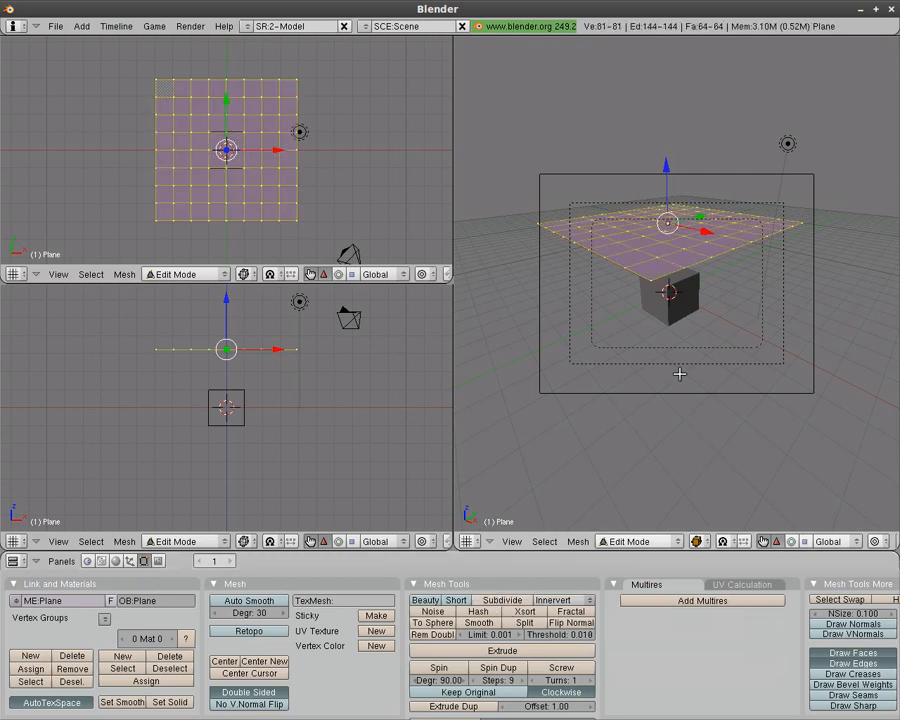
click(516, 604)
key(Tab)
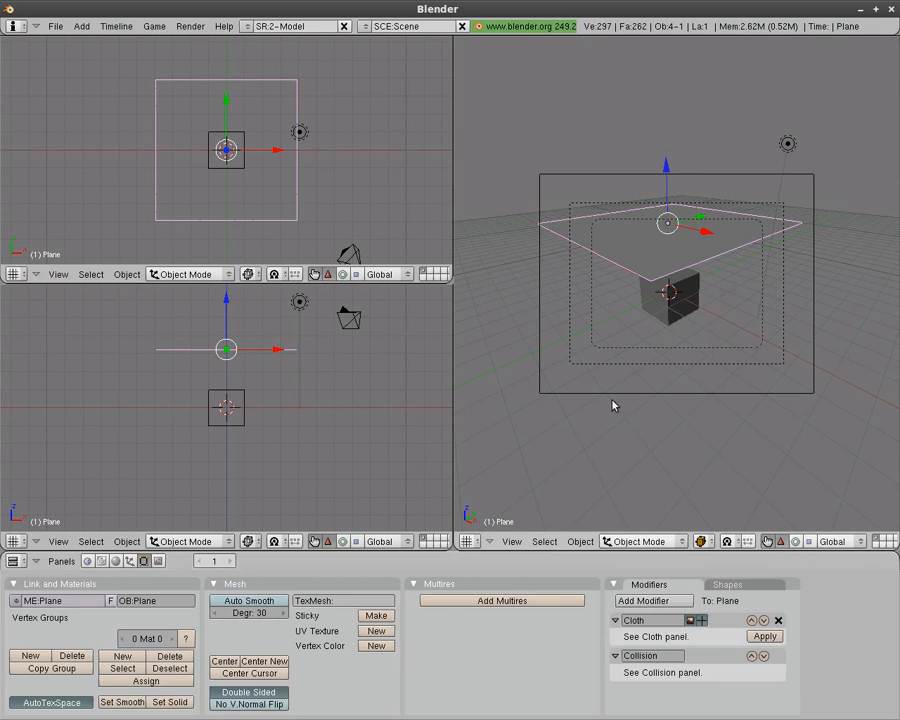
Disable Collision on the plane and bake its cloth simulation for frames 1 to 250
click(129, 561)
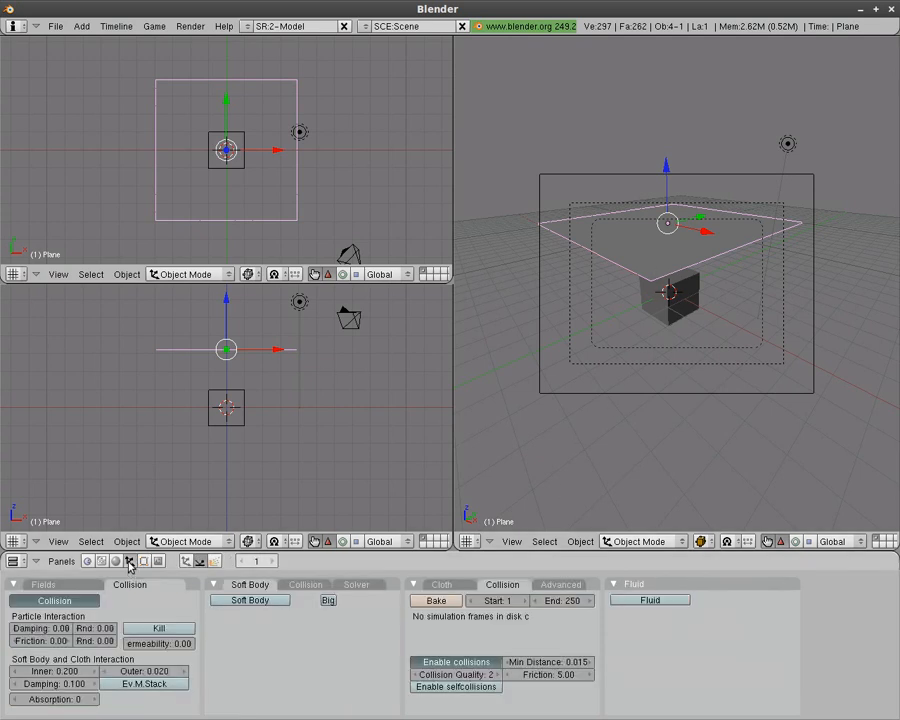
click(68, 601)
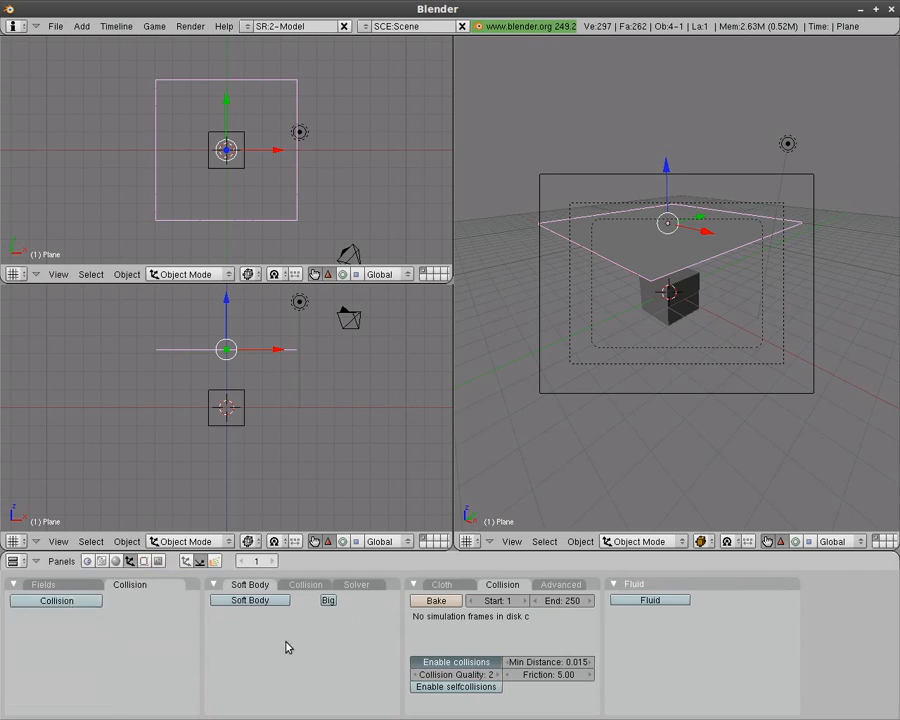
click(435, 603)
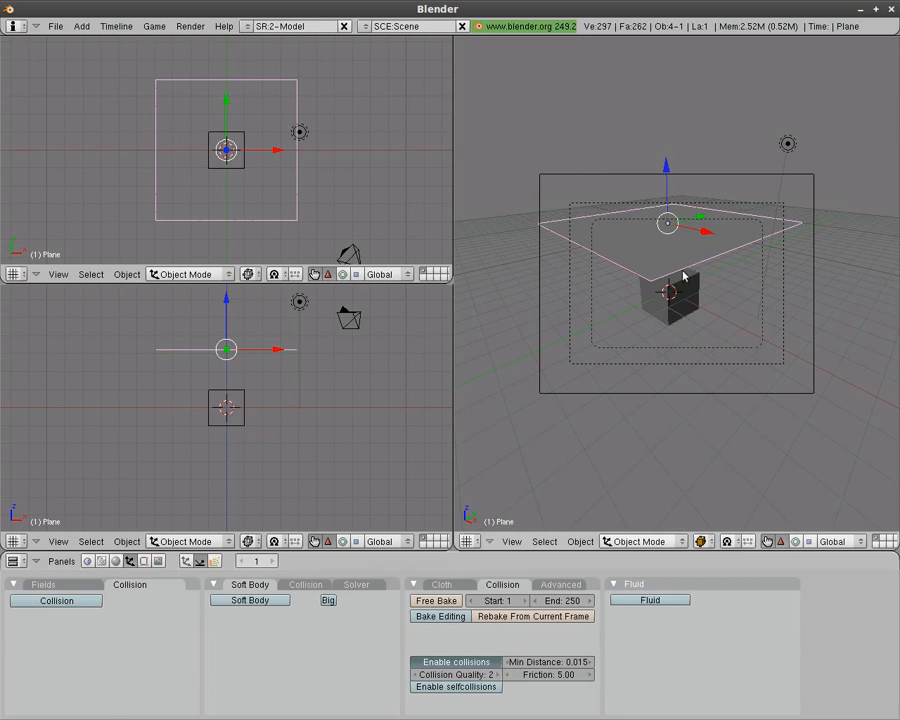
Play the baked cloth animation, stopping it at frame 41, and render that frame for inspection
key(alt+a)
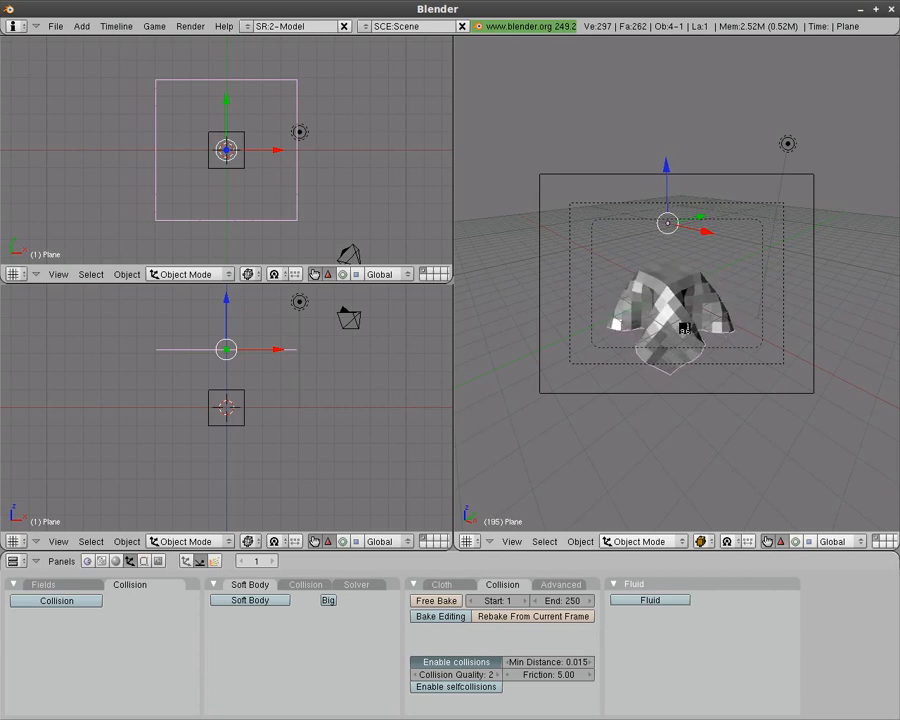
key(Escape)
key(alt+a)
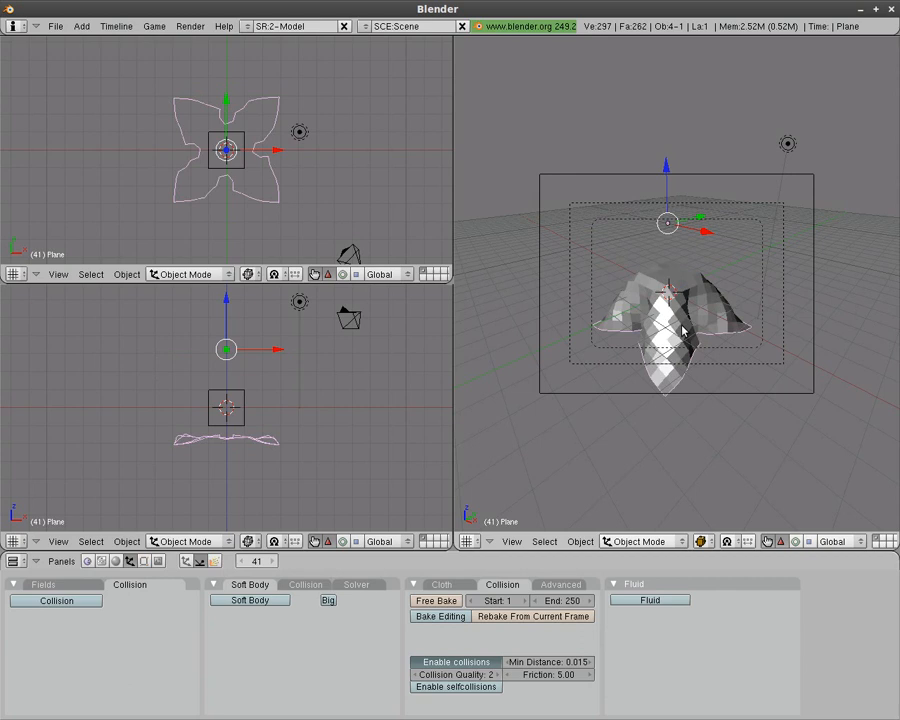
key(F12)
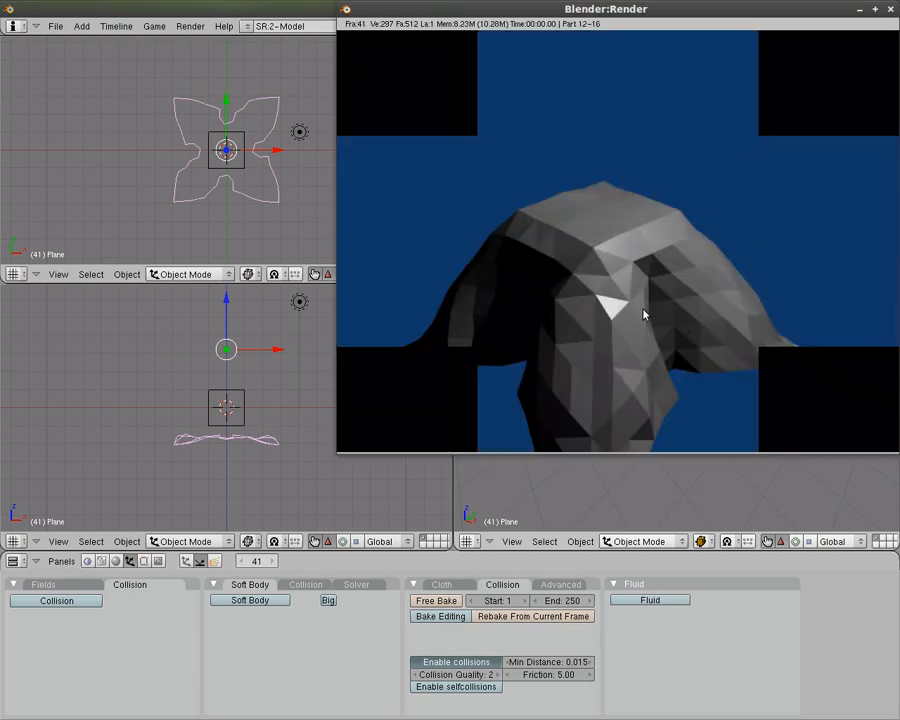
key(Escape)
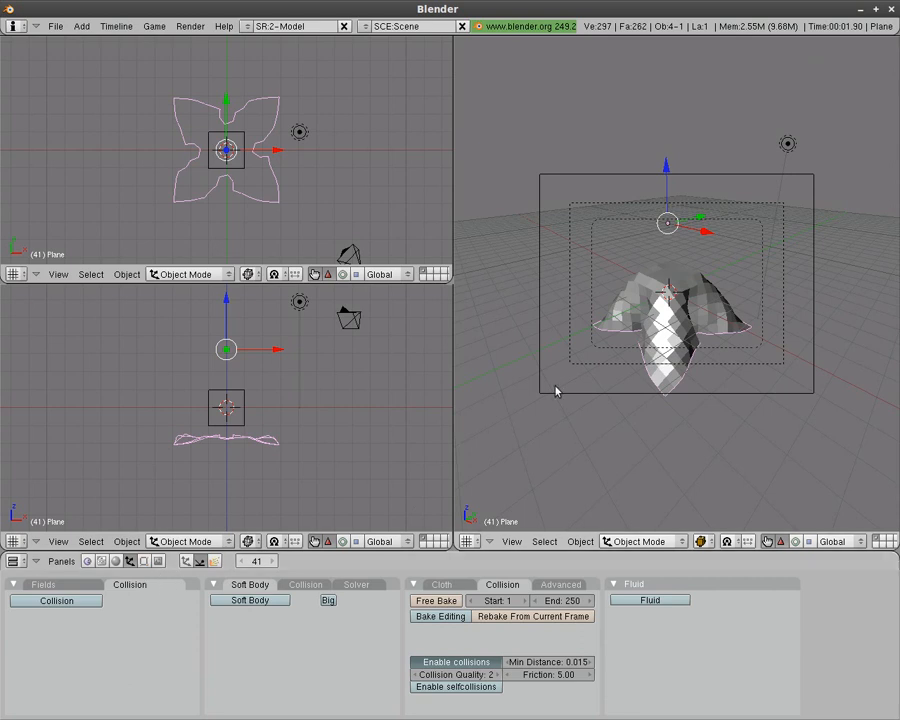
Apply smooth shading to the cloth plane and render frame 41 again to check the surface
click(144, 562)
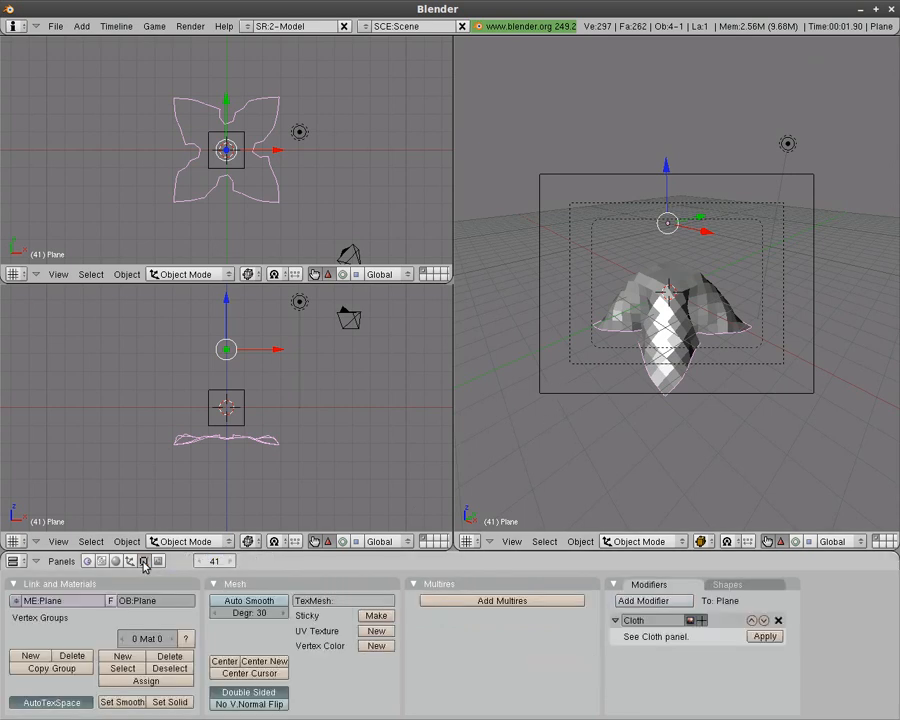
click(125, 702)
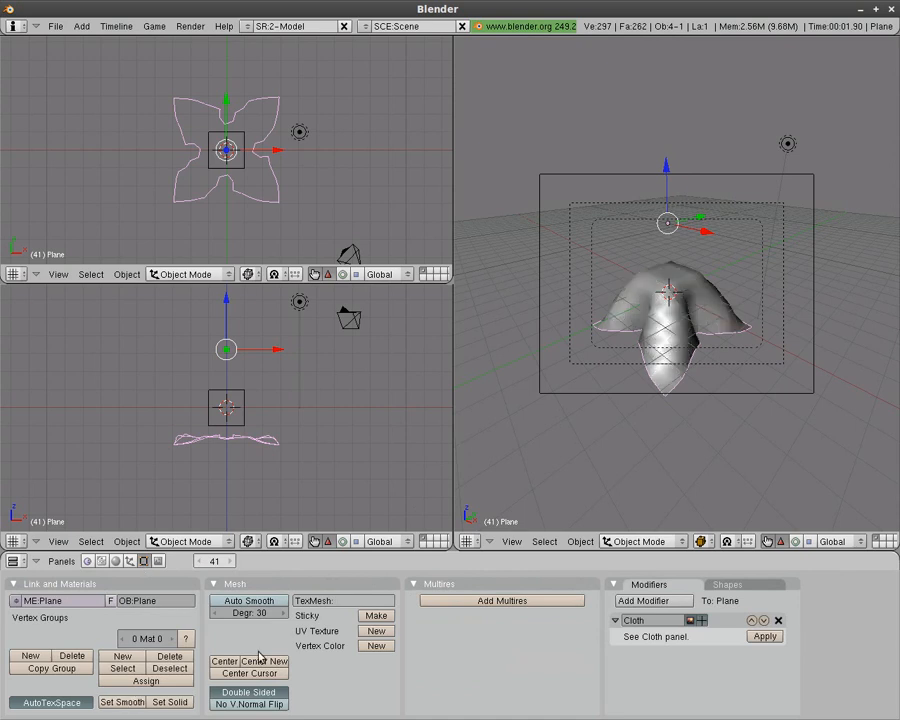
key(F12)
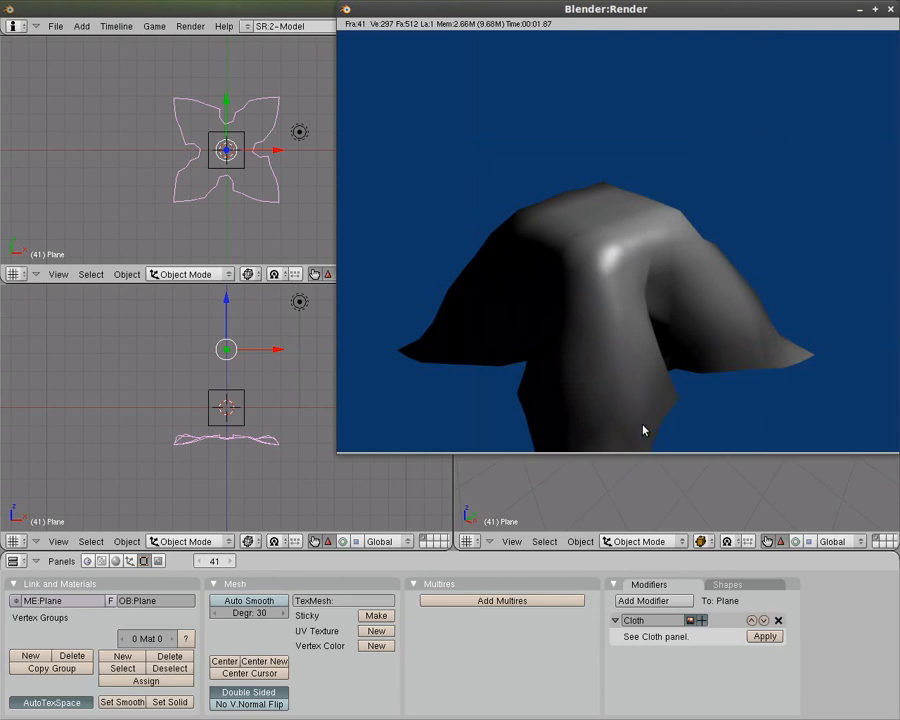
key(Escape)
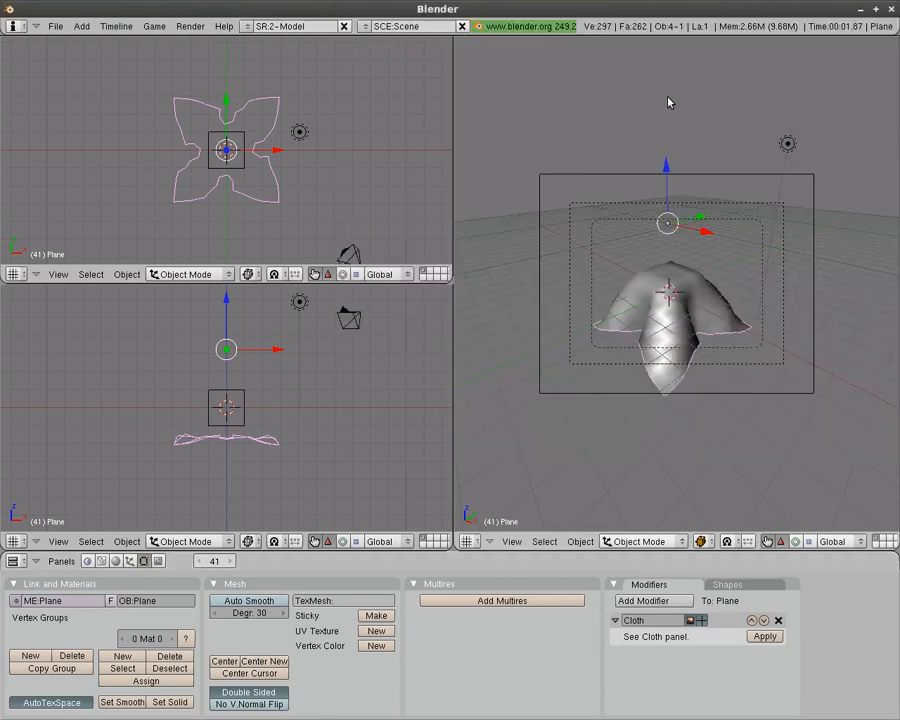
Duplicate the lamp, moving the copy about -4.6 units in X and -6.3 in Y, and render frame 41 for inspection
right_click(301, 134)
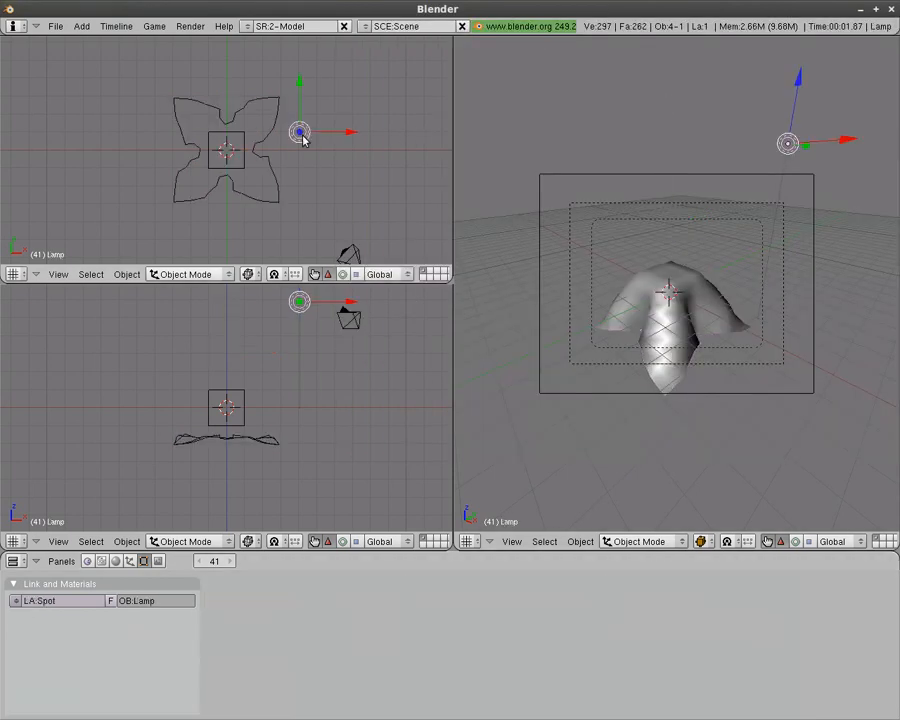
key(shift+d)
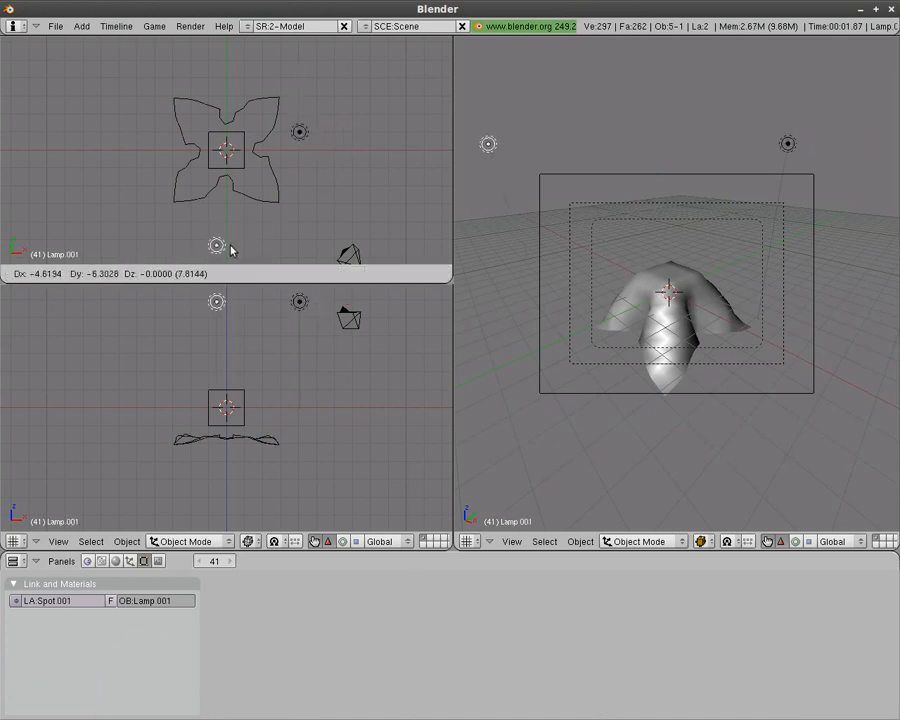
click(231, 248)
key(F12)
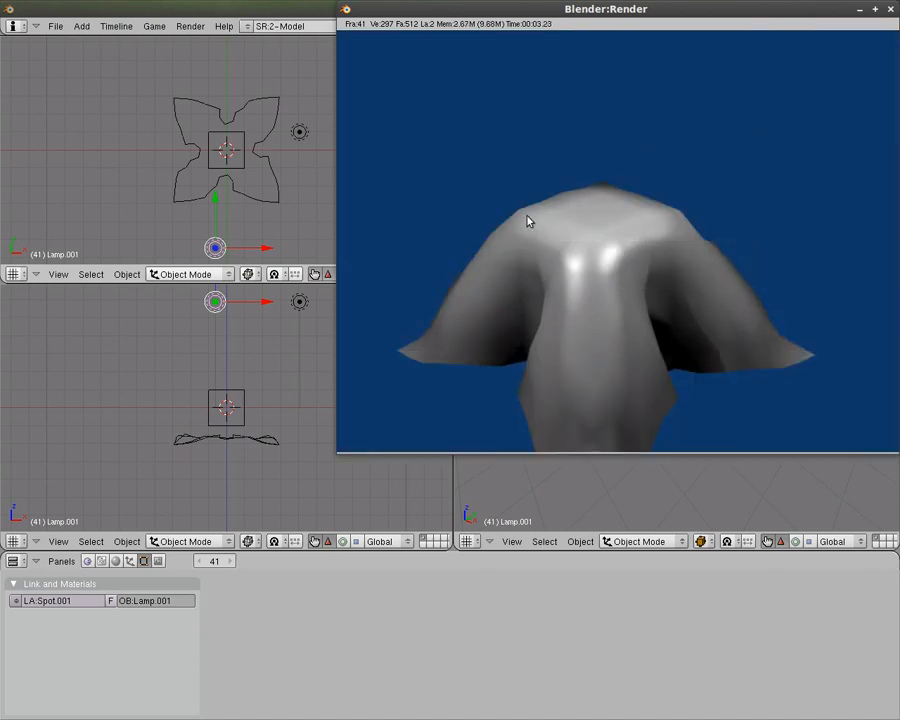
key(Escape)
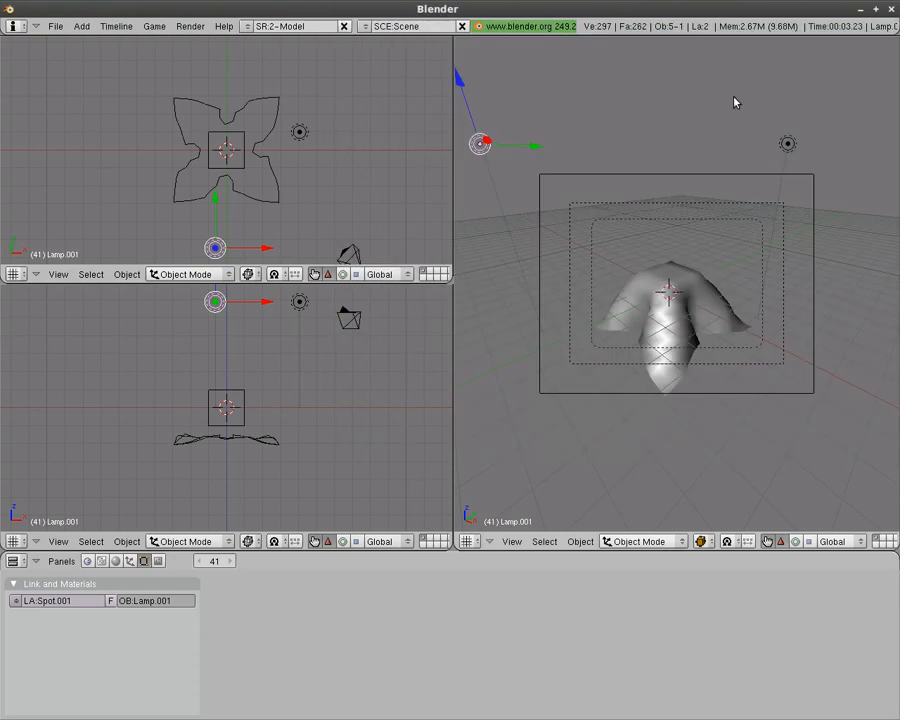
Add a Subsurf modifier to the cloth plane and render frame 41 to inspect the smoother drape
right_click(624, 308)
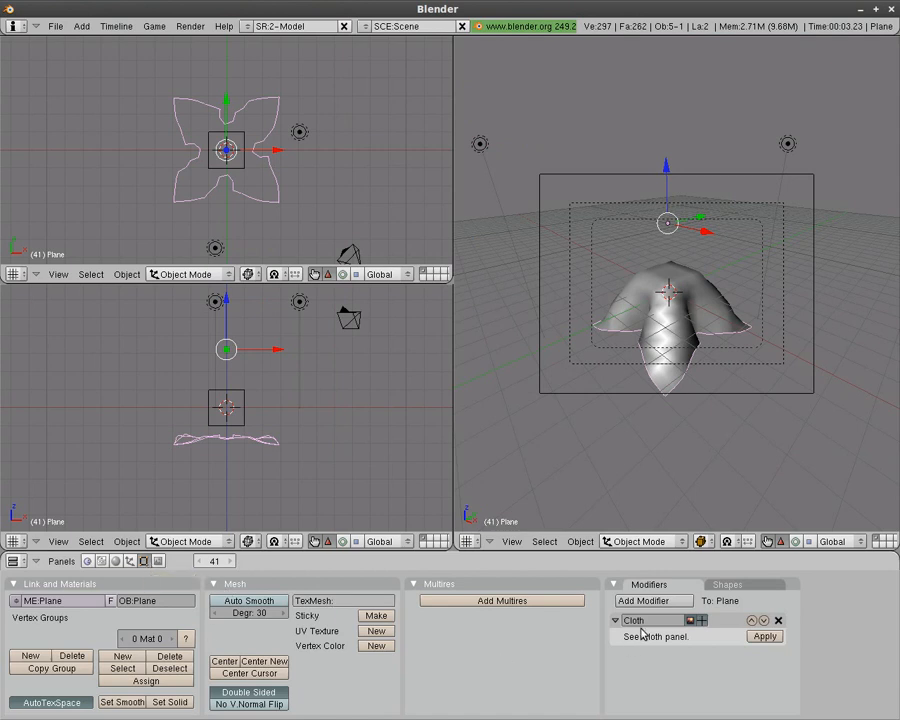
click(665, 600)
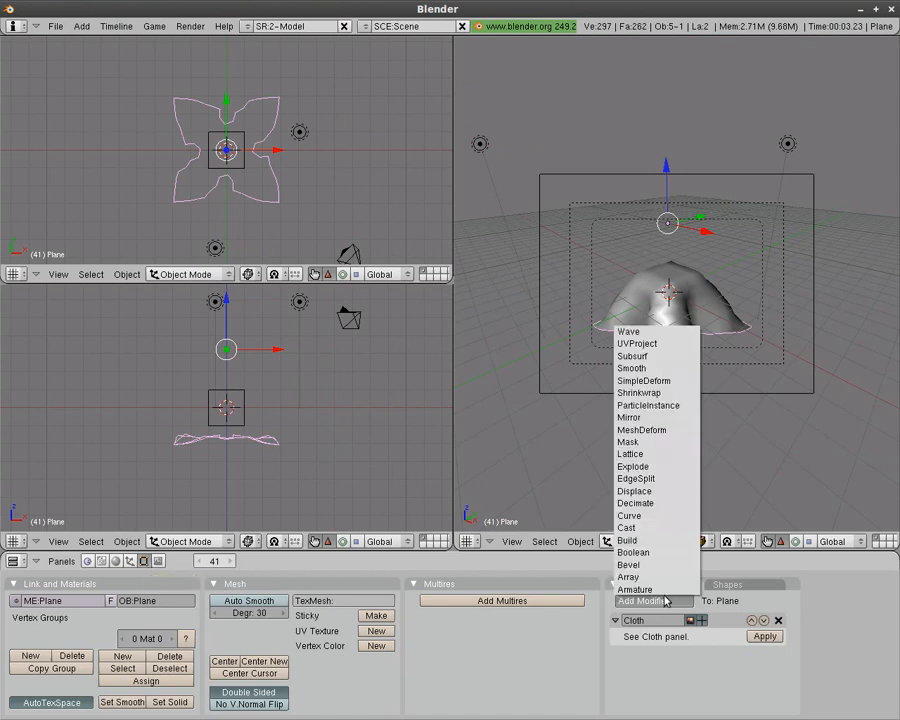
click(659, 357)
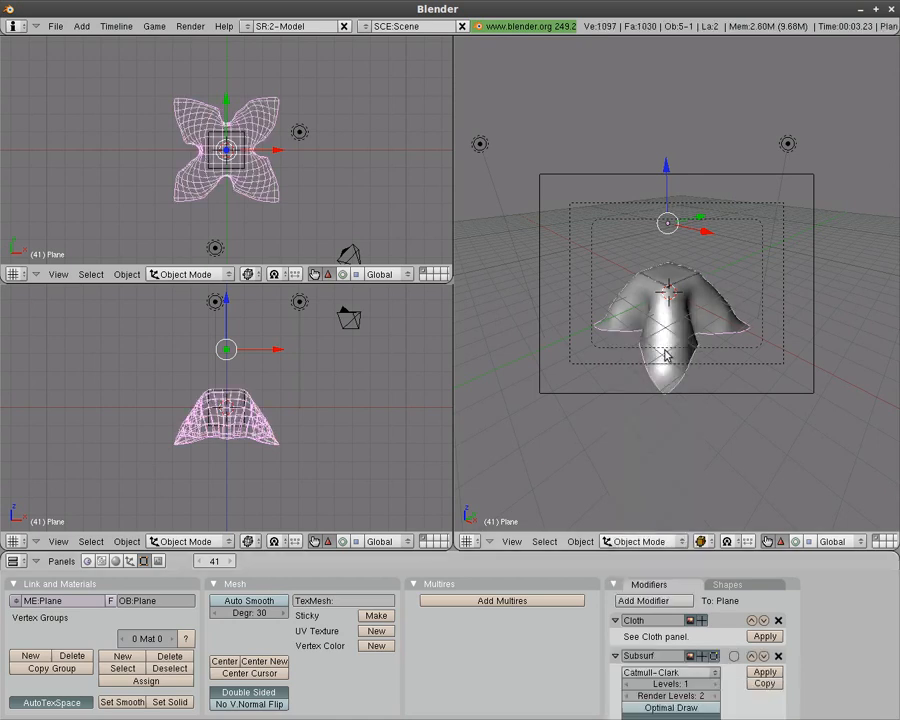
key(F12)
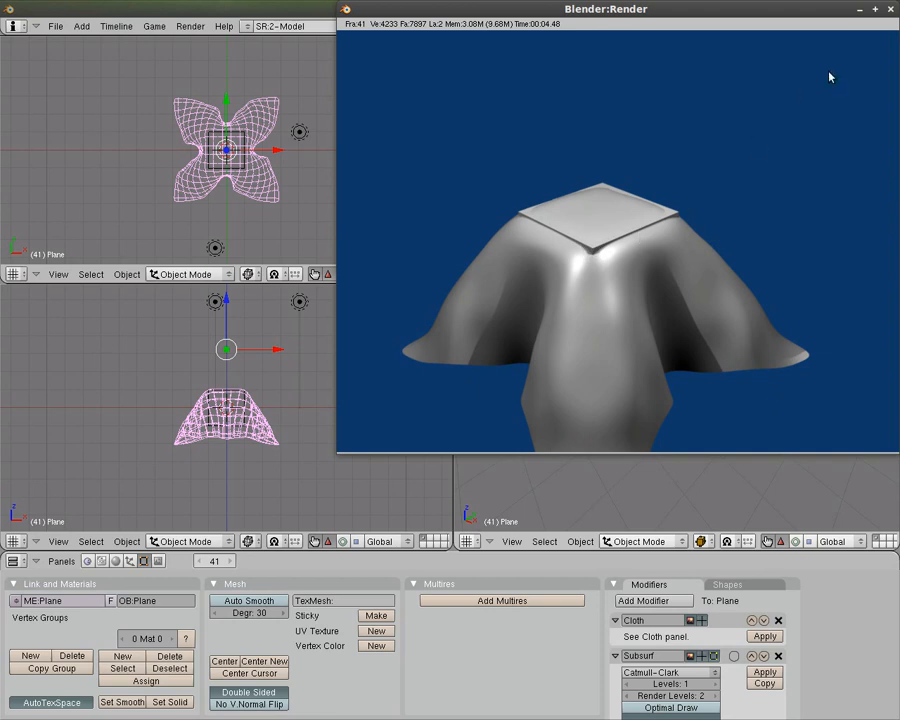
click(890, 9)
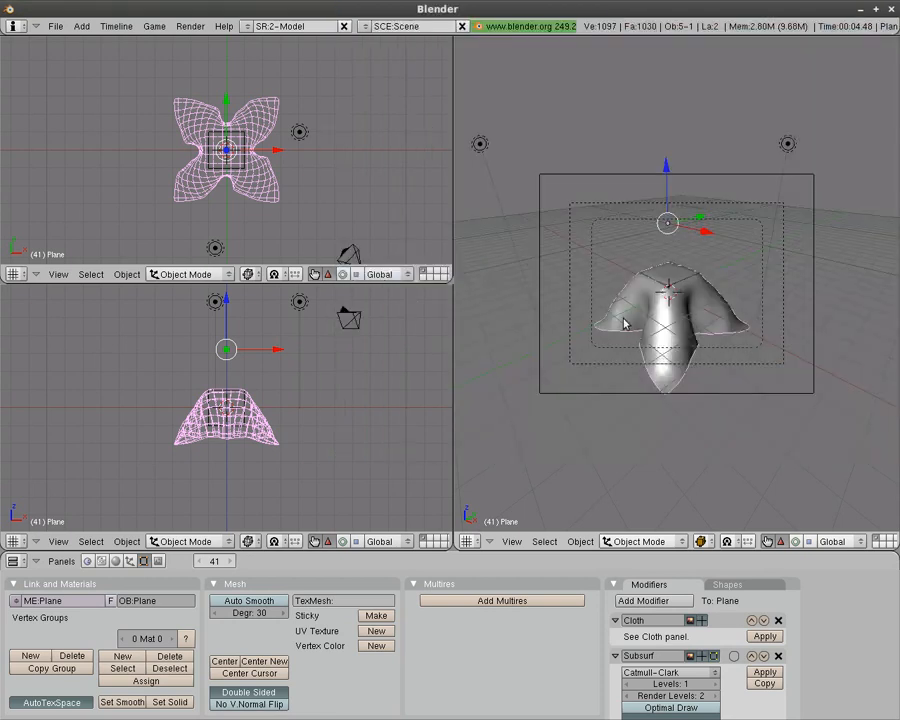
Free the cloth bake, rebake with a minimum collision distance of 0.105, and render frame 41 to check the cube's coverage
click(129, 563)
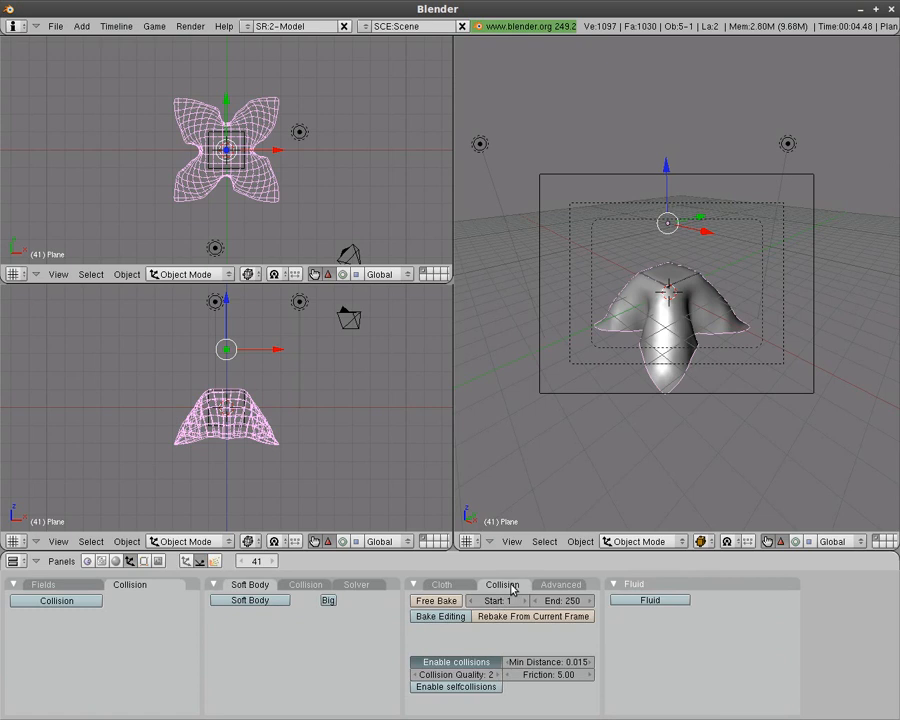
click(425, 602)
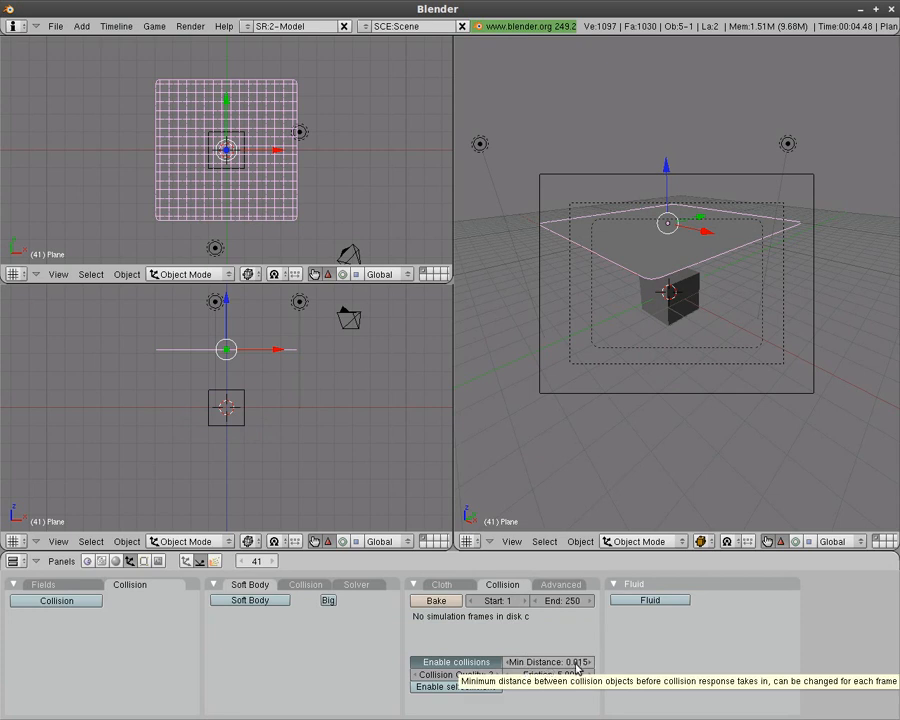
drag(591, 666, 623, 665)
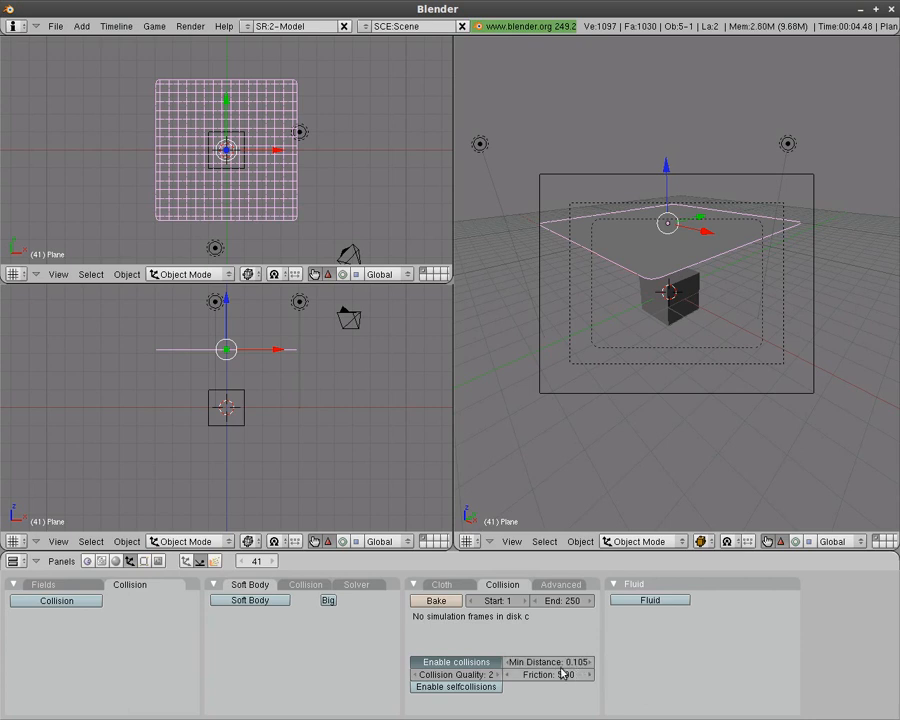
click(436, 601)
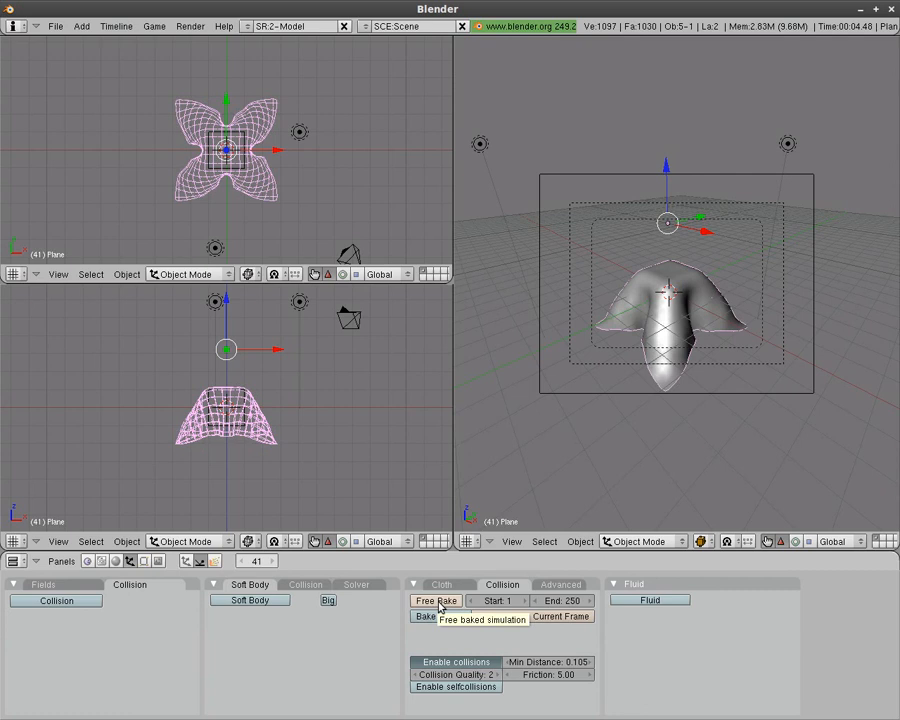
key(F12)
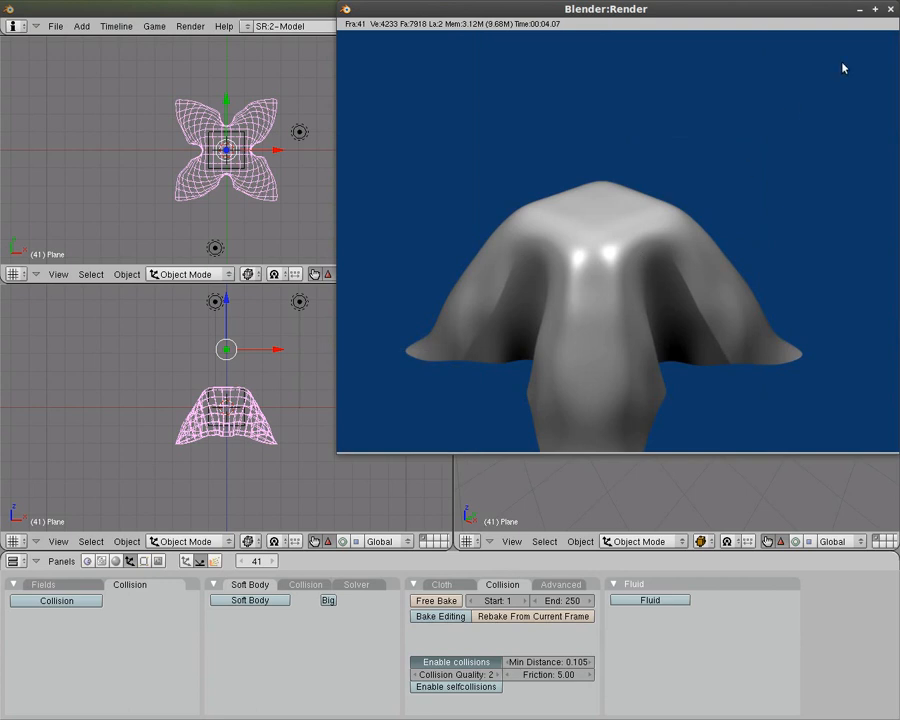
click(891, 9)
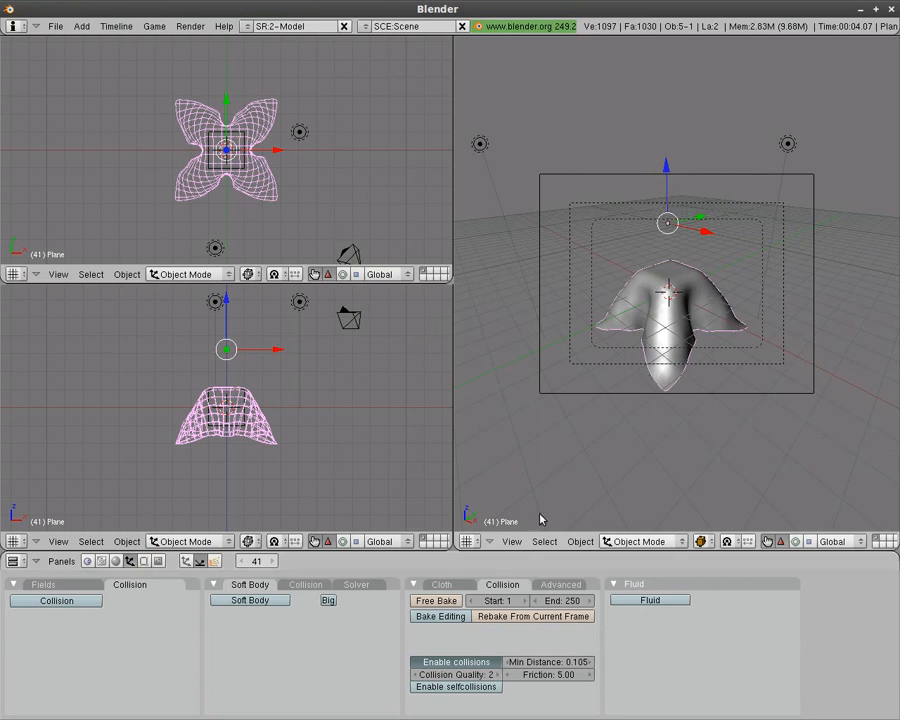
Free the bake, switch the cloth to the Silk material preset, and test the simulation with a bake stopped partway
click(424, 600)
click(446, 586)
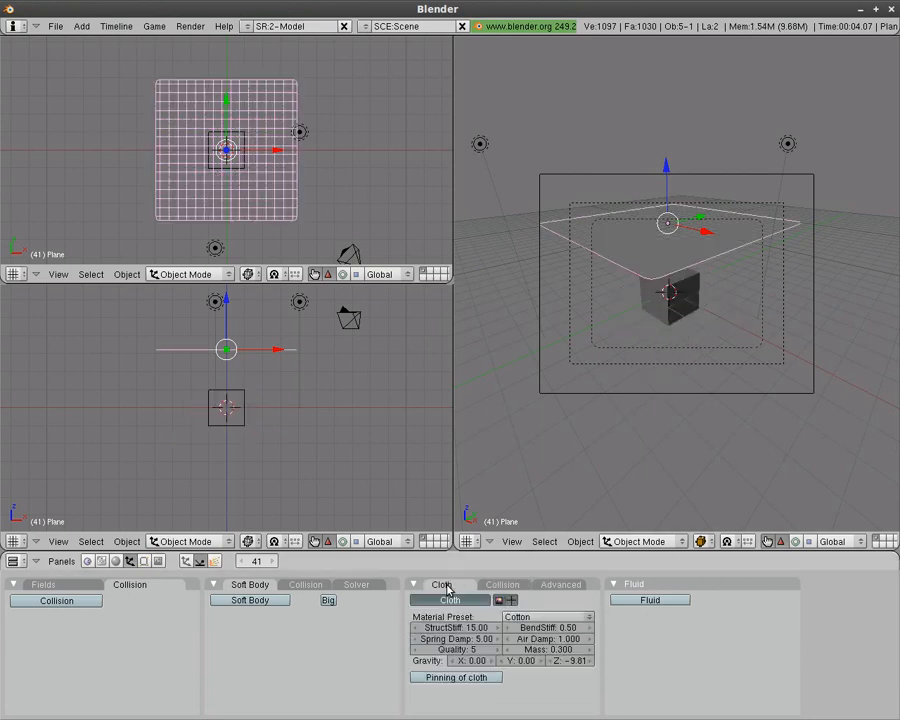
click(550, 617)
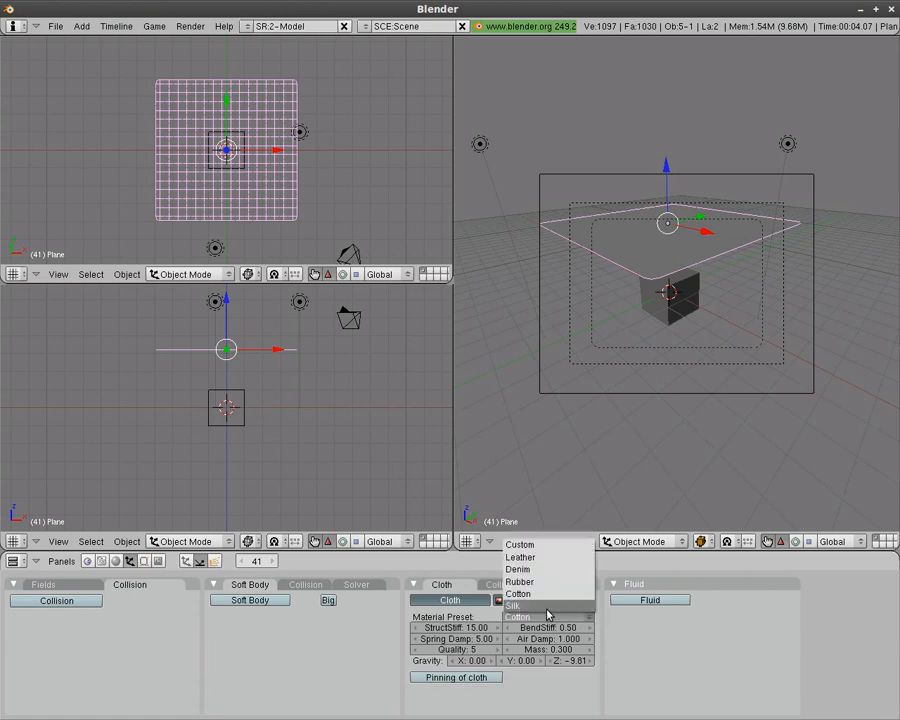
click(548, 612)
click(502, 585)
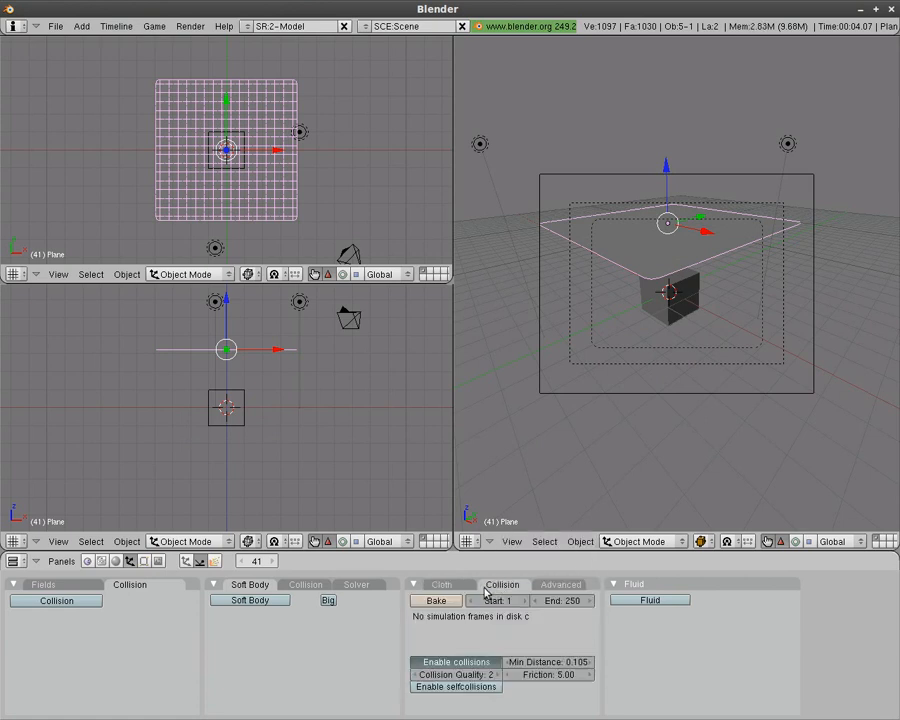
click(436, 601)
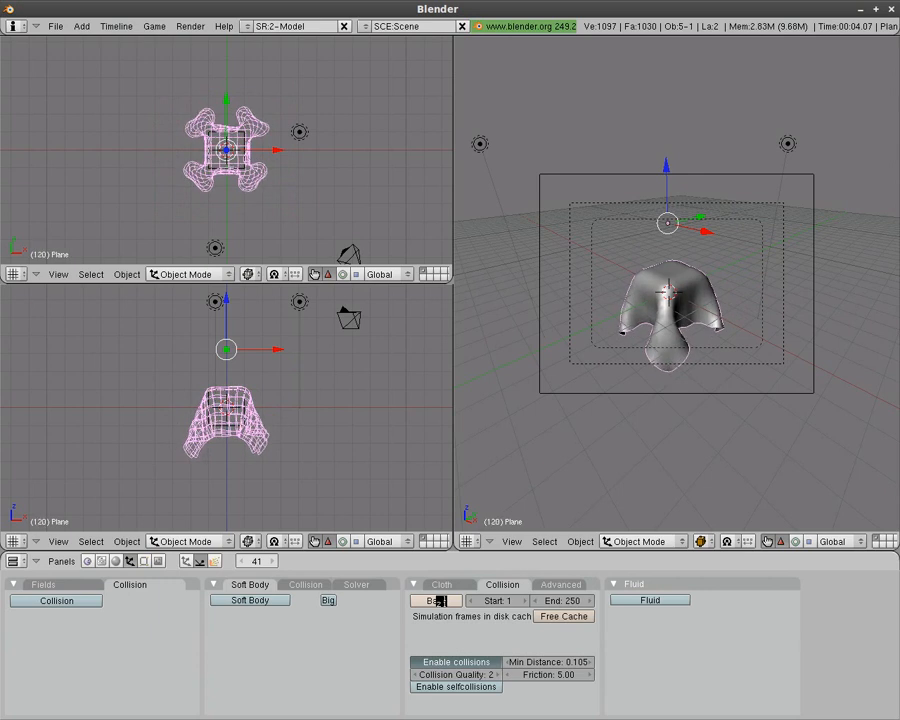
key(Escape)
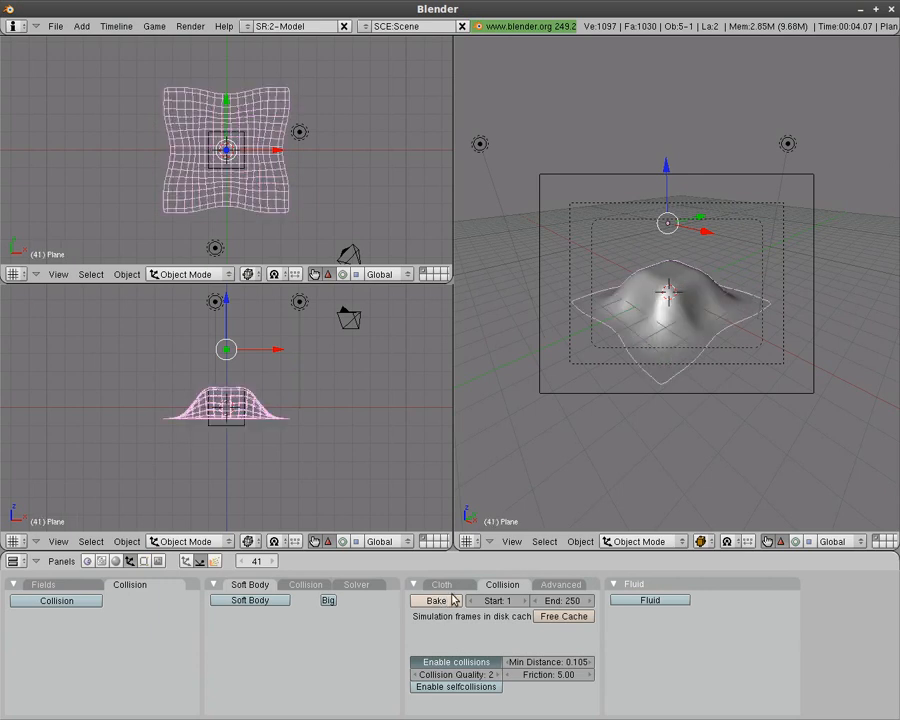
Return to frame 1 and set the cloth's bending stiffness to 104.57
key(Down)
key(Down)
key(Down)
key(Down)
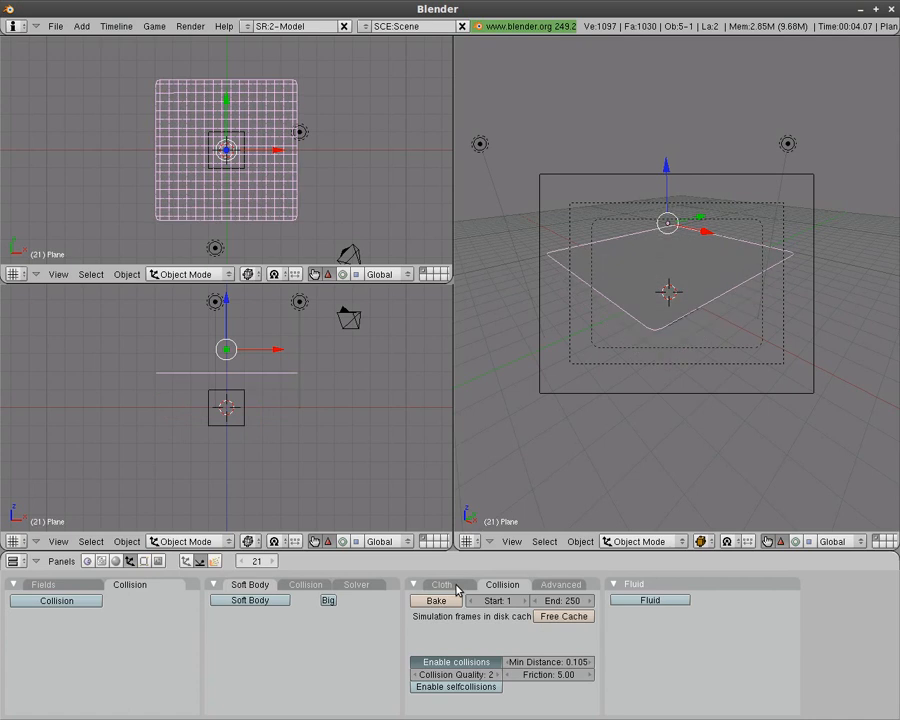
click(452, 587)
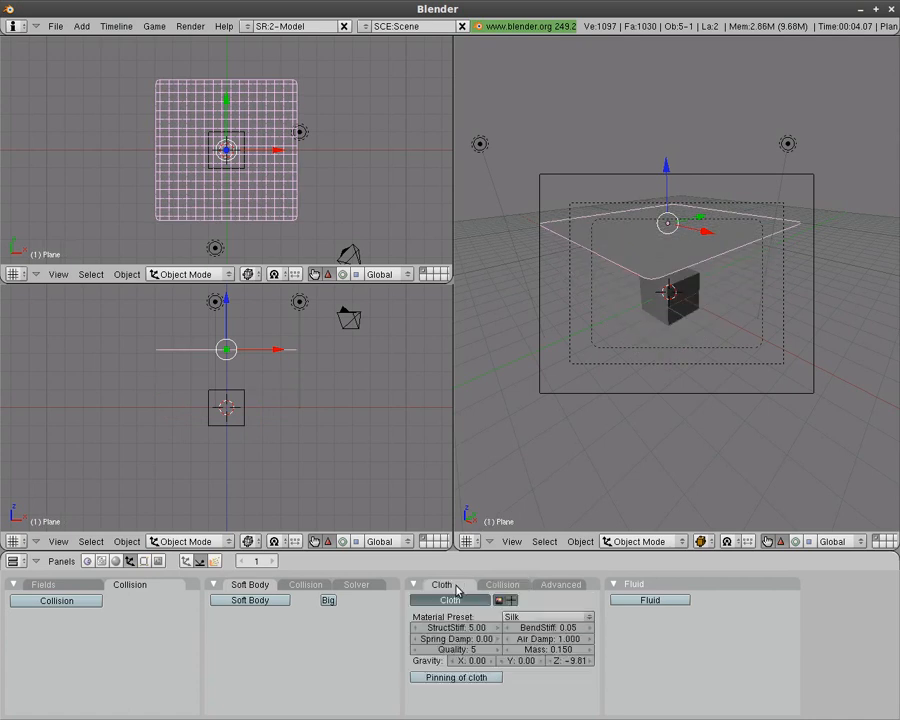
click(525, 614)
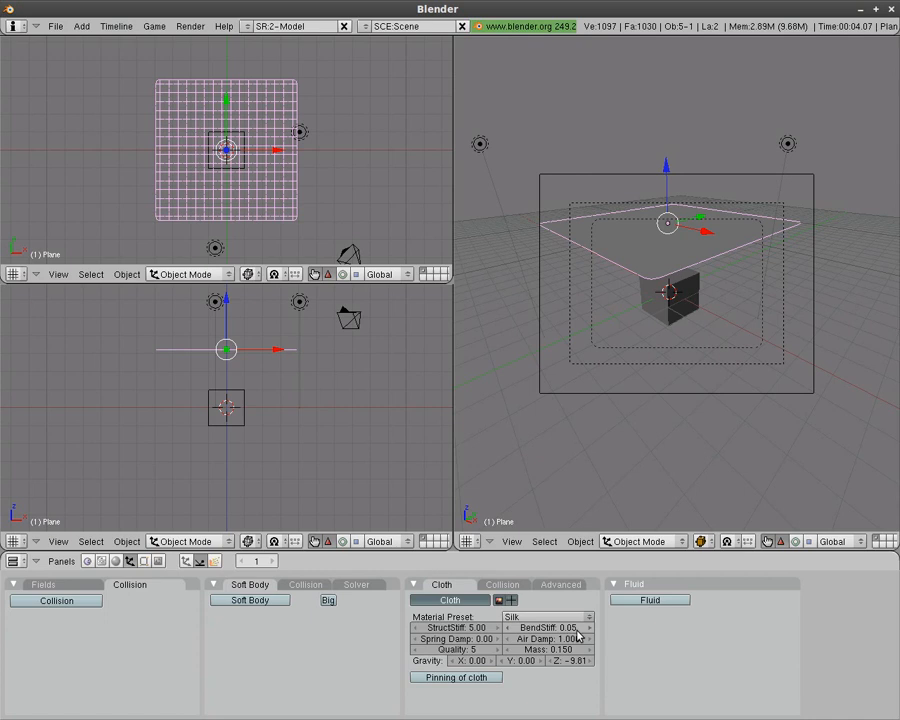
drag(571, 633, 612, 636)
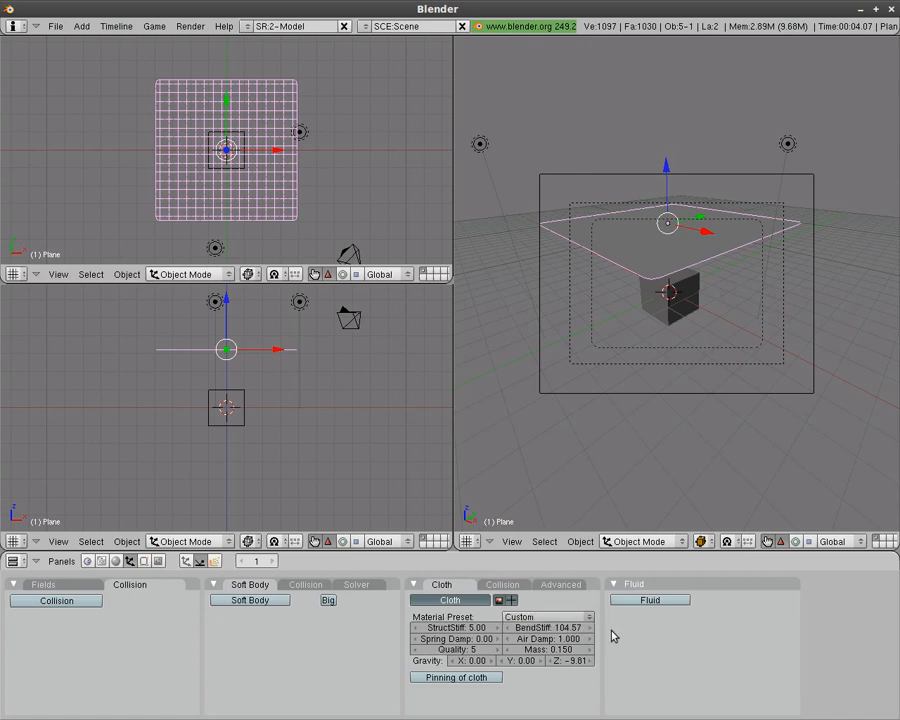
Test the stiffened cloth with a bake stopped partway, and return to the cloth's material preset settings
click(502, 584)
click(436, 600)
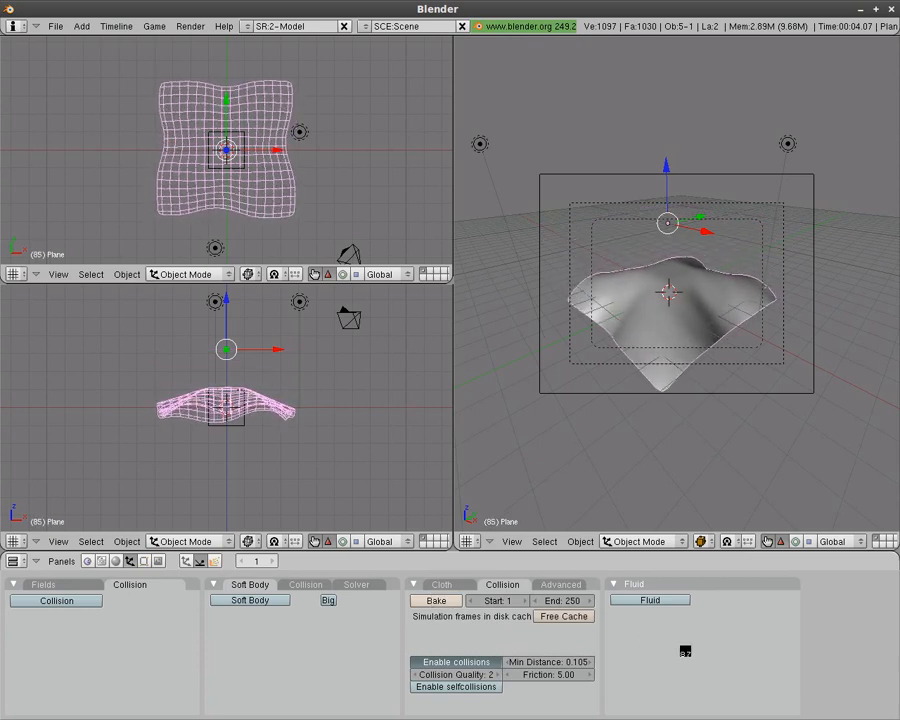
key(Escape)
click(430, 584)
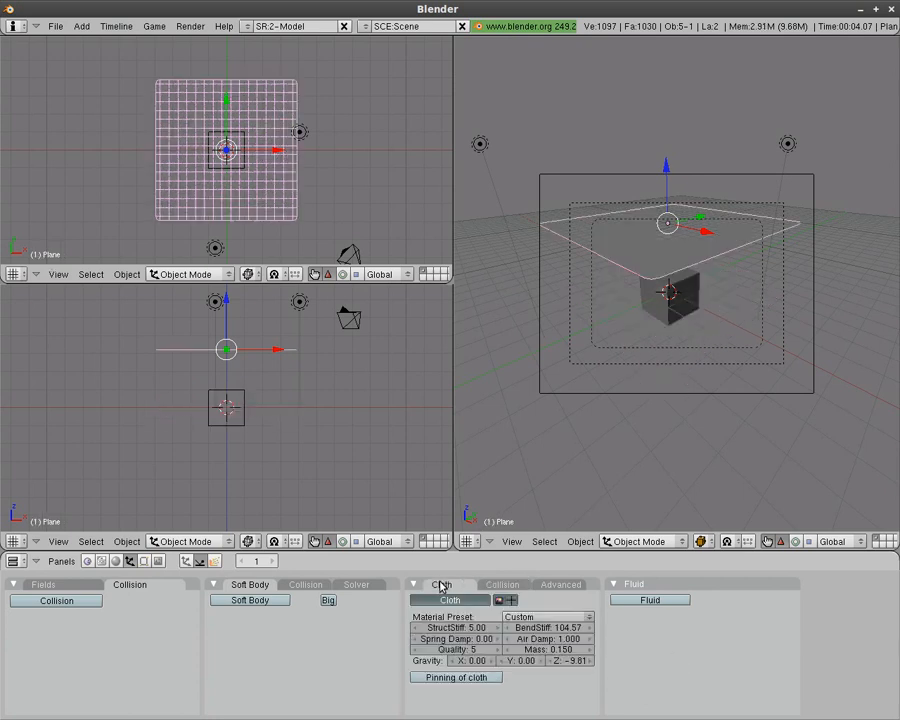
click(547, 617)
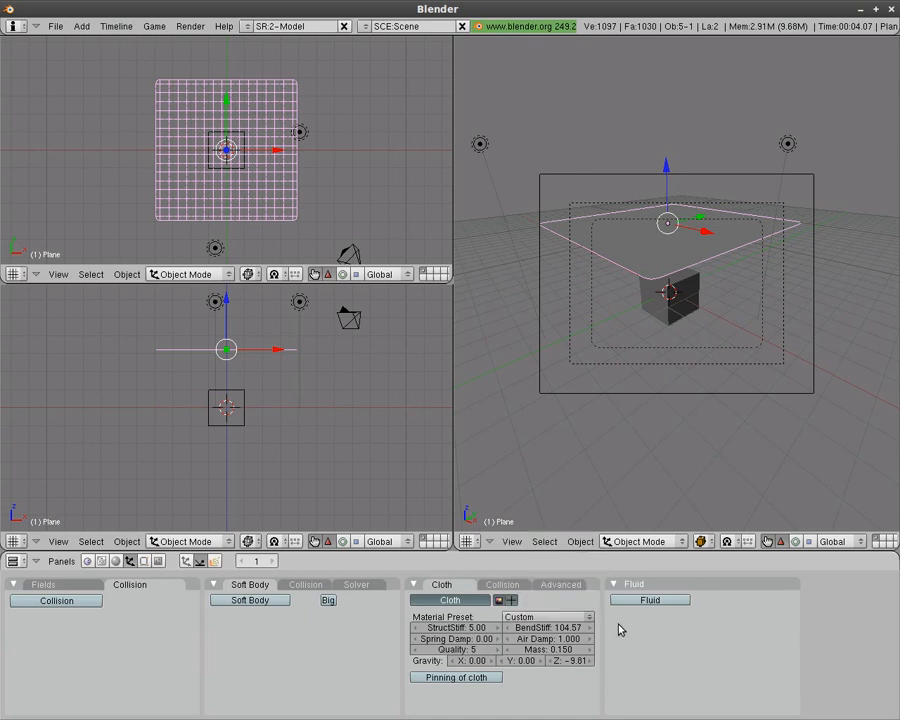